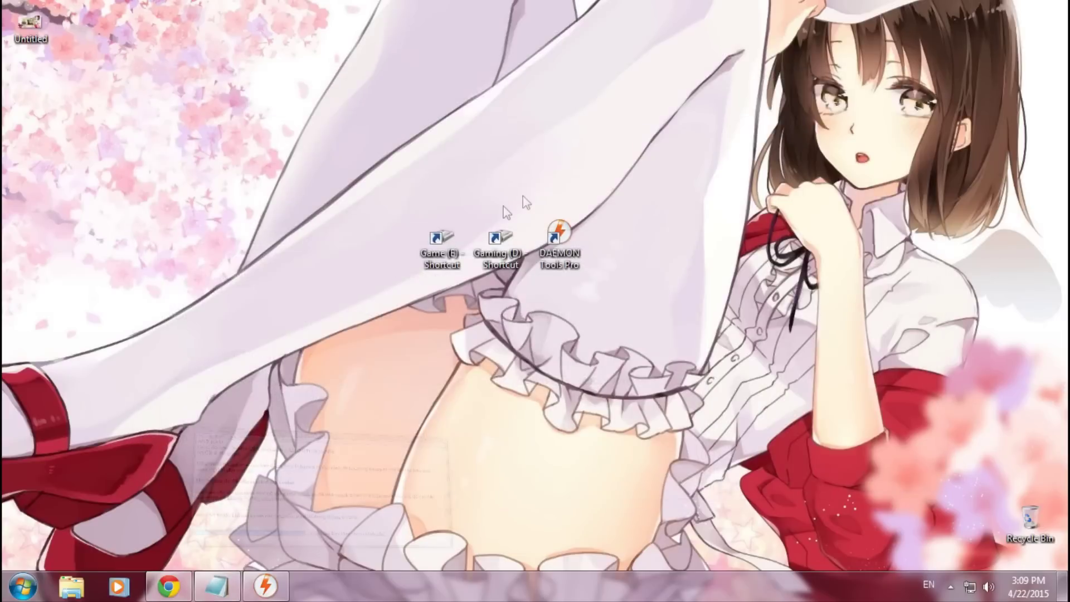
Open the GTA5 folder on the Gaming (D:) drive and highlight the two DVD images and the update archive.
{"action": "double_click", "coordinate": [502, 238]}
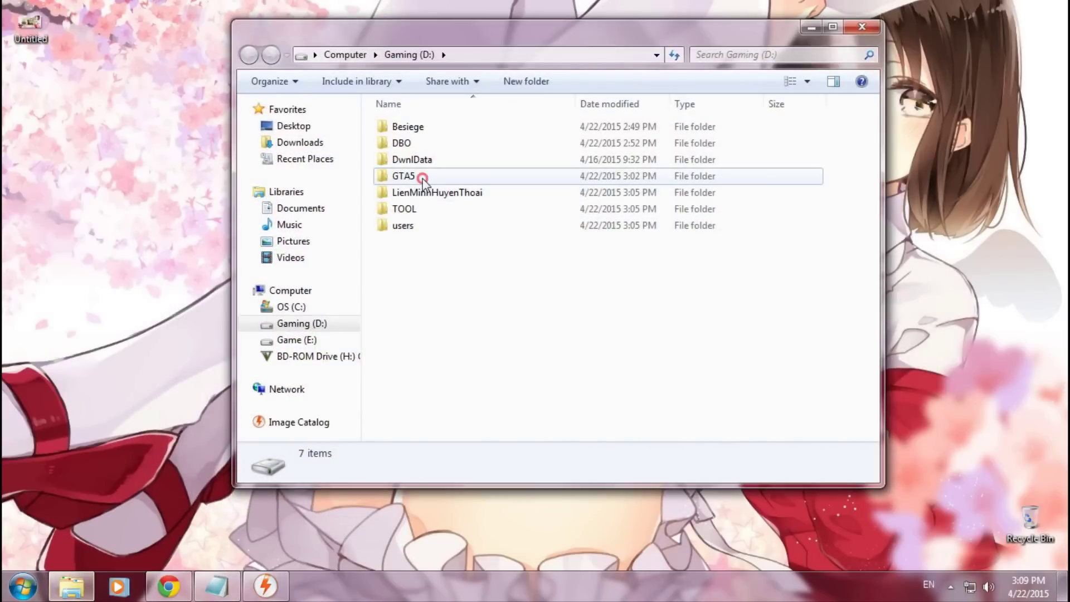
{"action": "double_click", "coordinate": [441, 176]}
{"action": "left_click", "coordinate": [468, 159]}
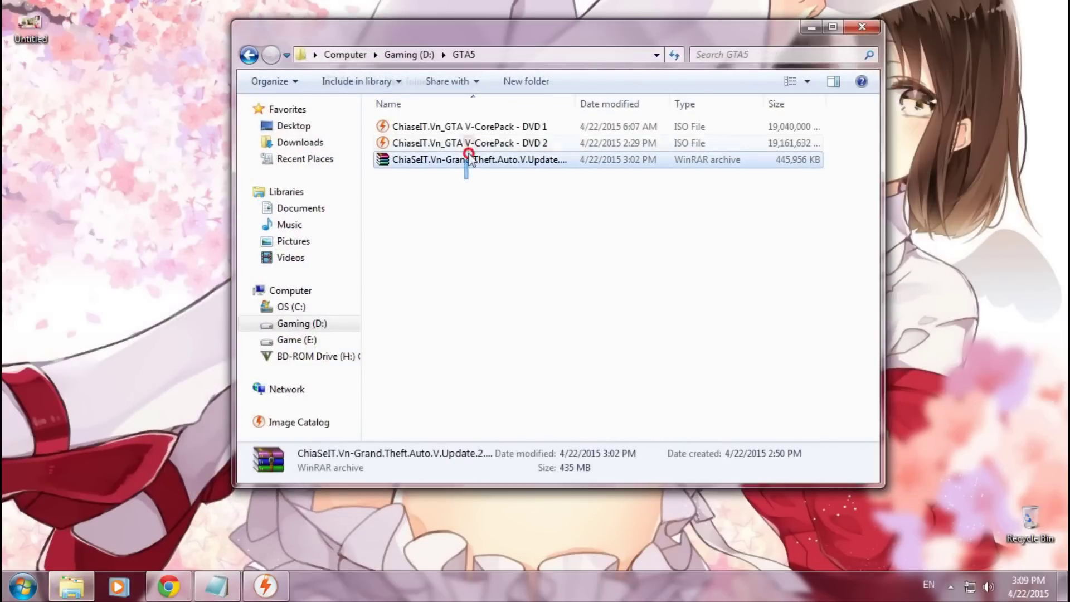
{"action": "left_click", "coordinate": [399, 127], "text": "shift"}
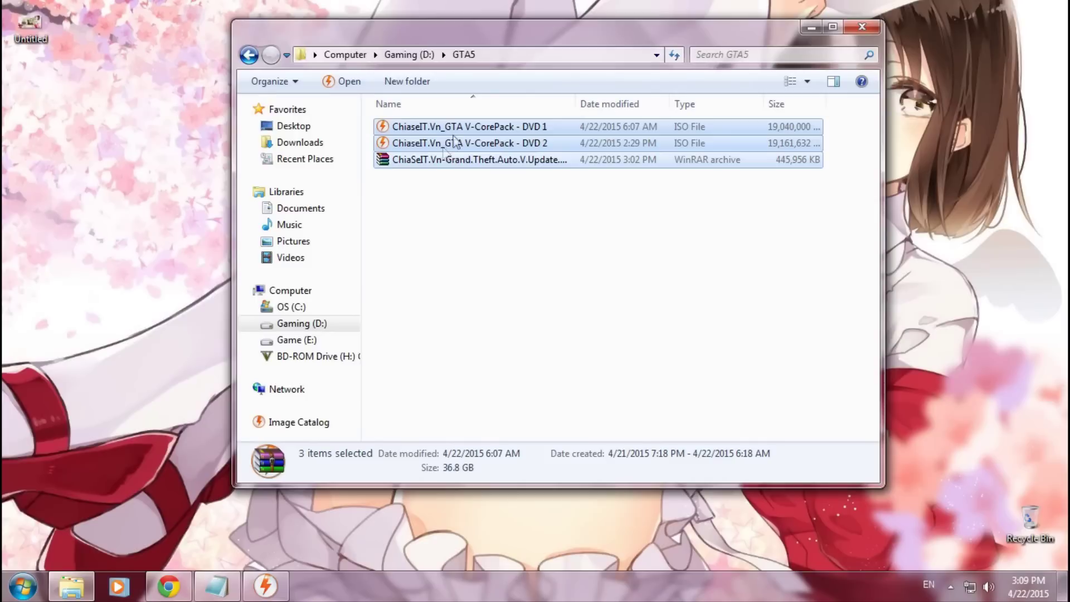
{"action": "left_click_drag", "start_coordinate": [534, 161], "coordinate": [506, 210]}
{"action": "left_click", "coordinate": [506, 210]}
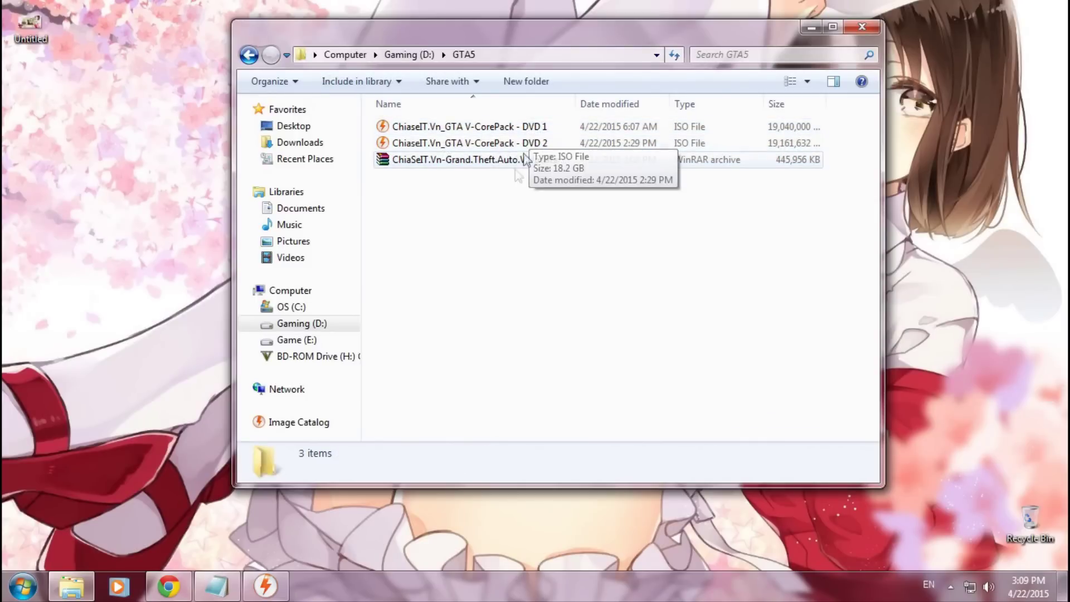
Highlight the sentence "Các bạn hãy làm theo mình nhé." in the Notepad notes, and minimize both Notepad and the folder window.
{"action": "left_click", "coordinate": [217, 585]}
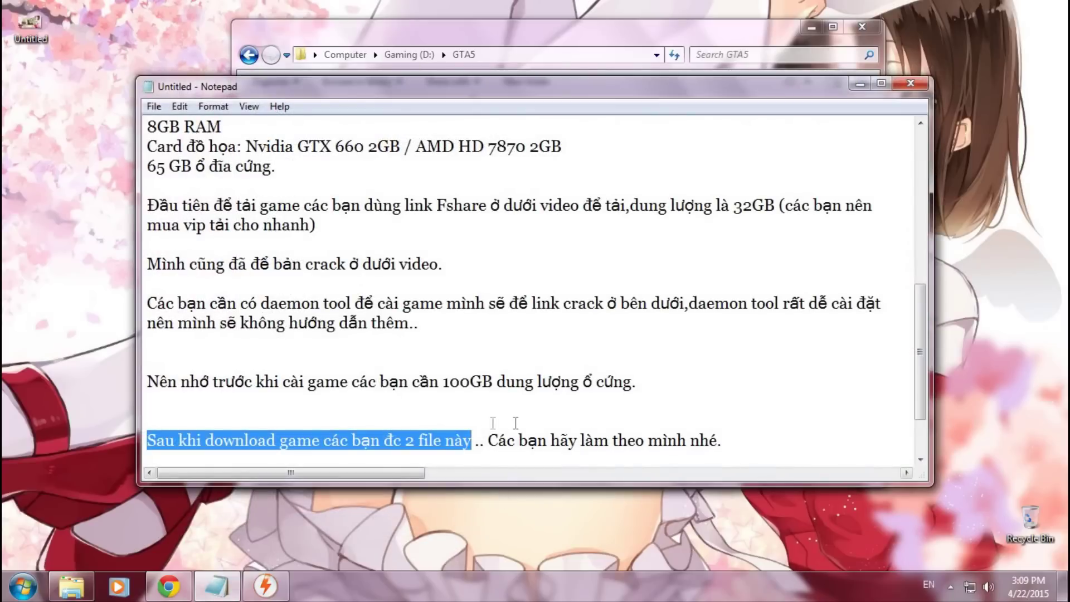
{"action": "left_click_drag", "start_coordinate": [488, 441], "coordinate": [722, 439]}
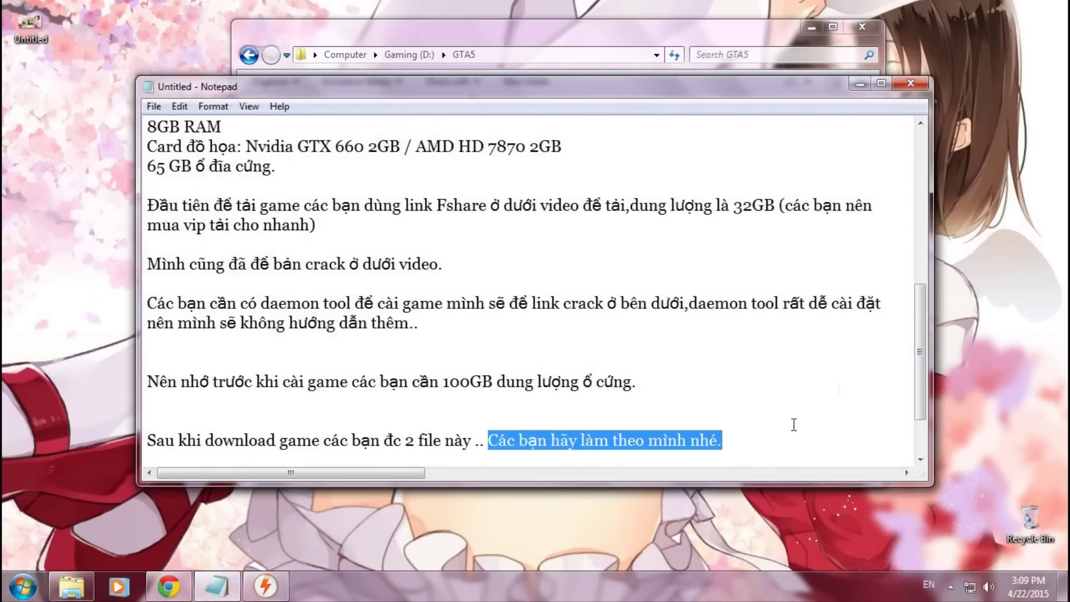
{"action": "left_click", "coordinate": [860, 84]}
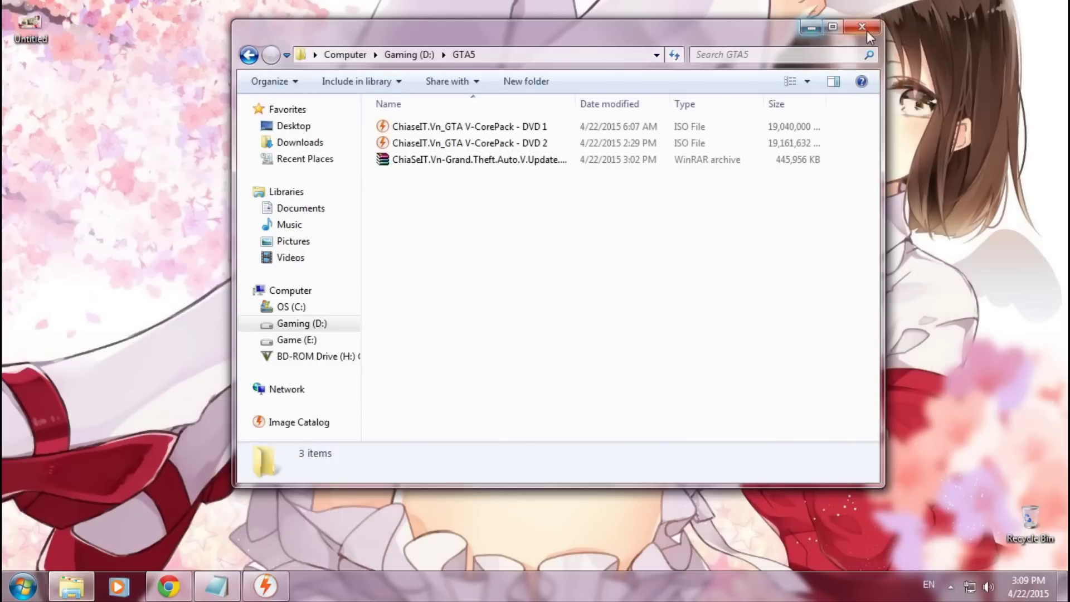
{"action": "left_click", "coordinate": [811, 27]}
Open DAEMON Tools Pro and select the ChiaseIT.Vn_GTA V-CorePack - DVD 1 ISO file as the image to add.
{"action": "double_click", "coordinate": [561, 234]}
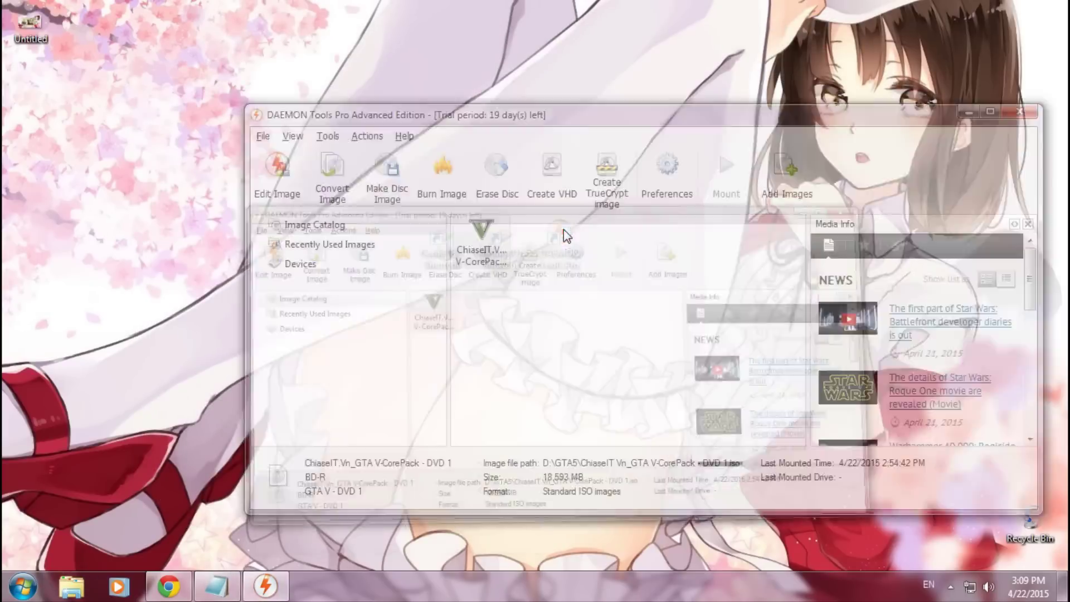
{"action": "left_click", "coordinate": [262, 136]}
{"action": "left_click", "coordinate": [286, 152]}
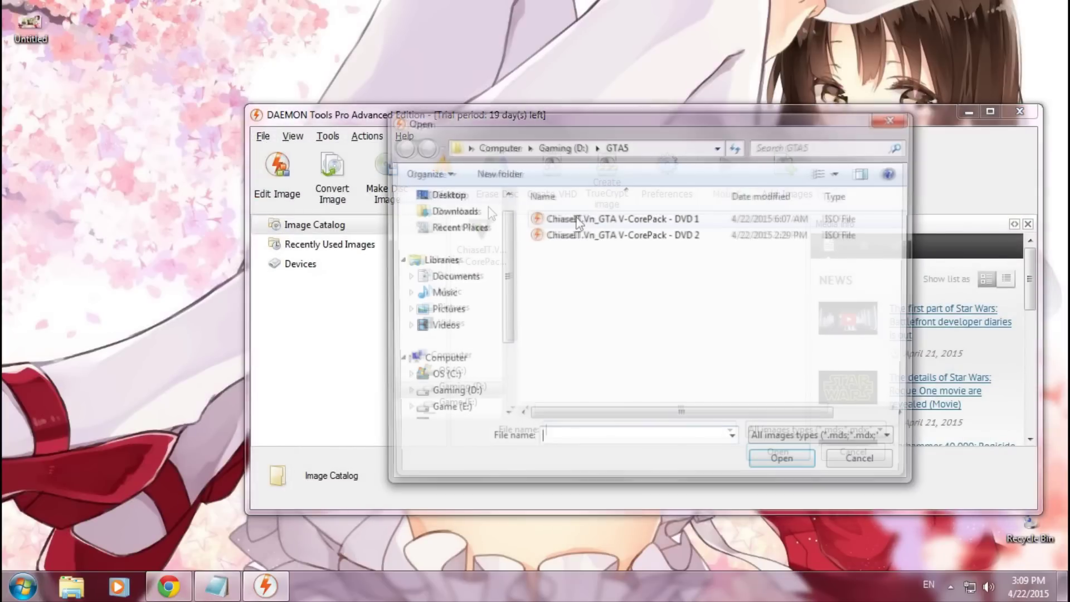
{"action": "left_click", "coordinate": [676, 219]}
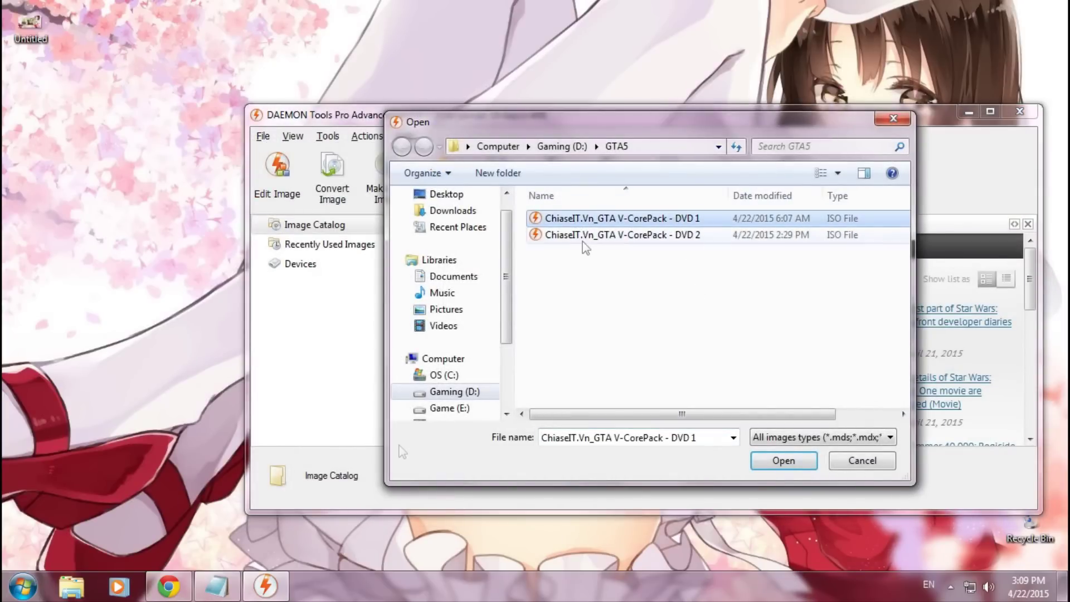
Switch to the Notepad notes and highlight the line about opening the two downloaded files and mounting disc 1.
{"action": "left_click", "coordinate": [217, 586]}
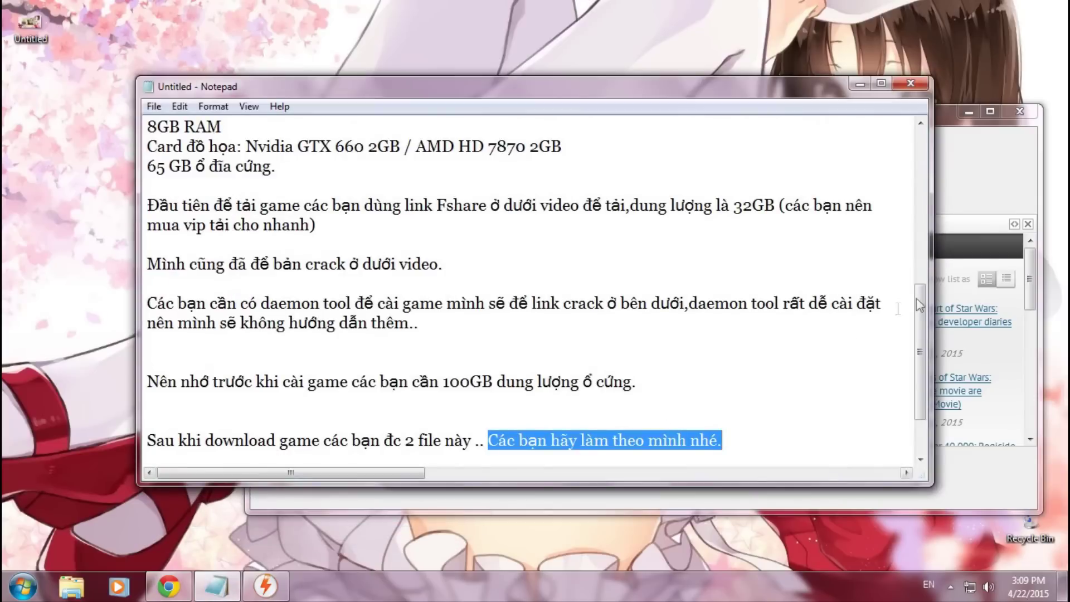
{"action": "left_click_drag", "start_coordinate": [916, 299], "coordinate": [921, 329]}
{"action": "left_click_drag", "start_coordinate": [147, 440], "coordinate": [663, 437]}
{"action": "left_click", "coordinate": [507, 402]}
{"action": "left_click", "coordinate": [761, 422]}
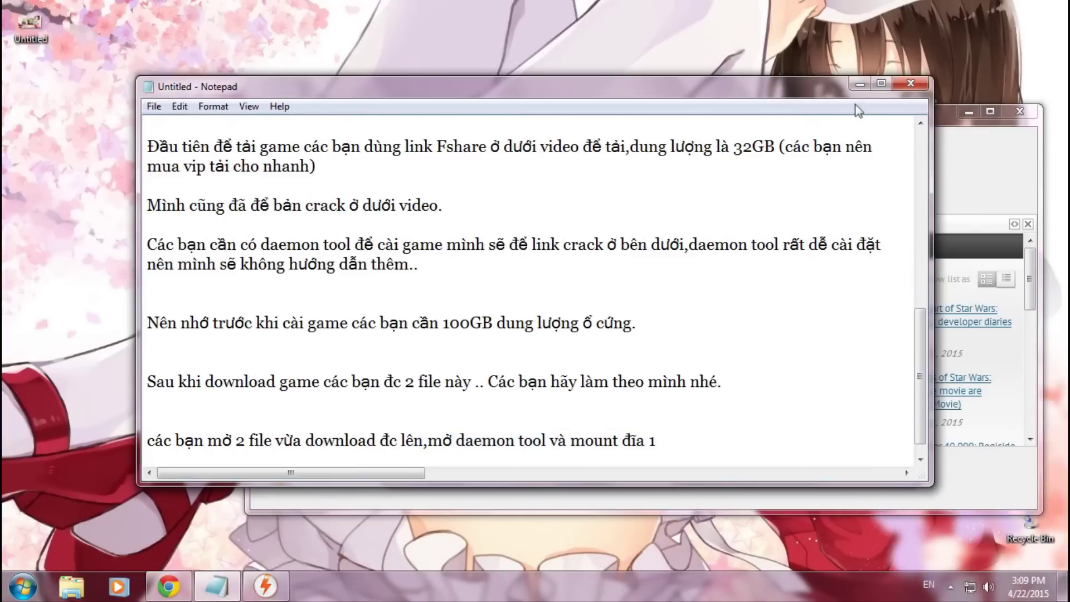
{"action": "left_click", "coordinate": [860, 83]}
Open the chosen DVD 1 image in DAEMON Tools Pro and try to mount it from the image catalog.
{"action": "left_click", "coordinate": [783, 461]}
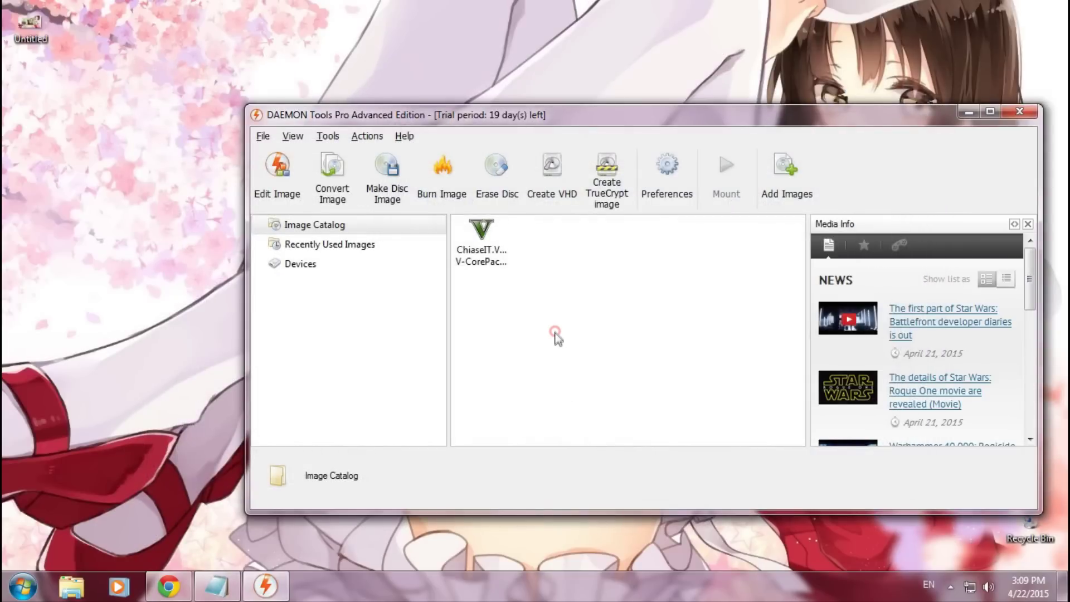
{"action": "left_click", "coordinate": [483, 240]}
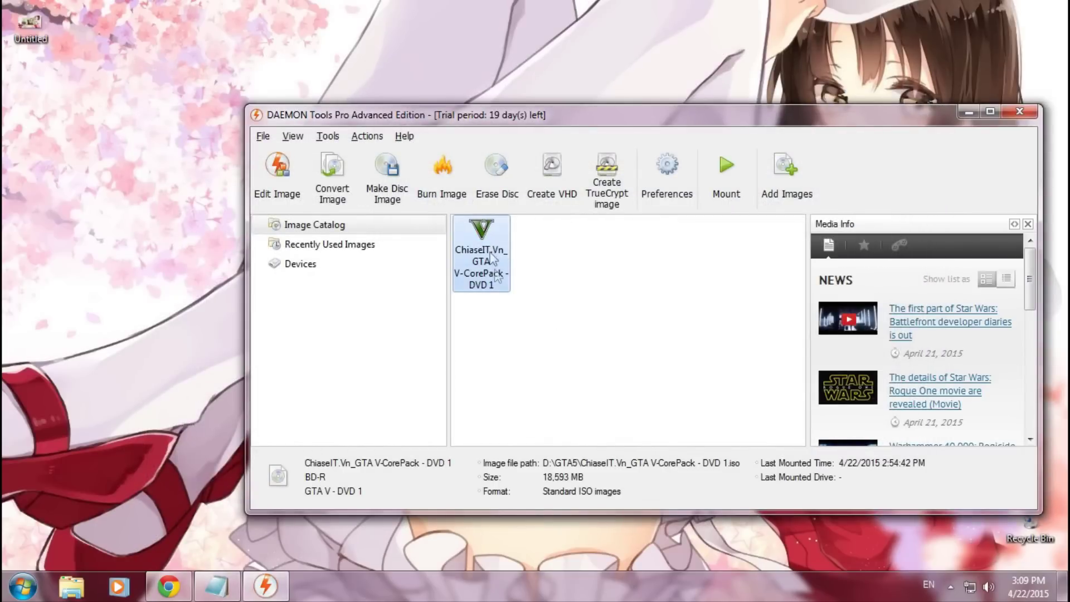
{"action": "left_click", "coordinate": [726, 173]}
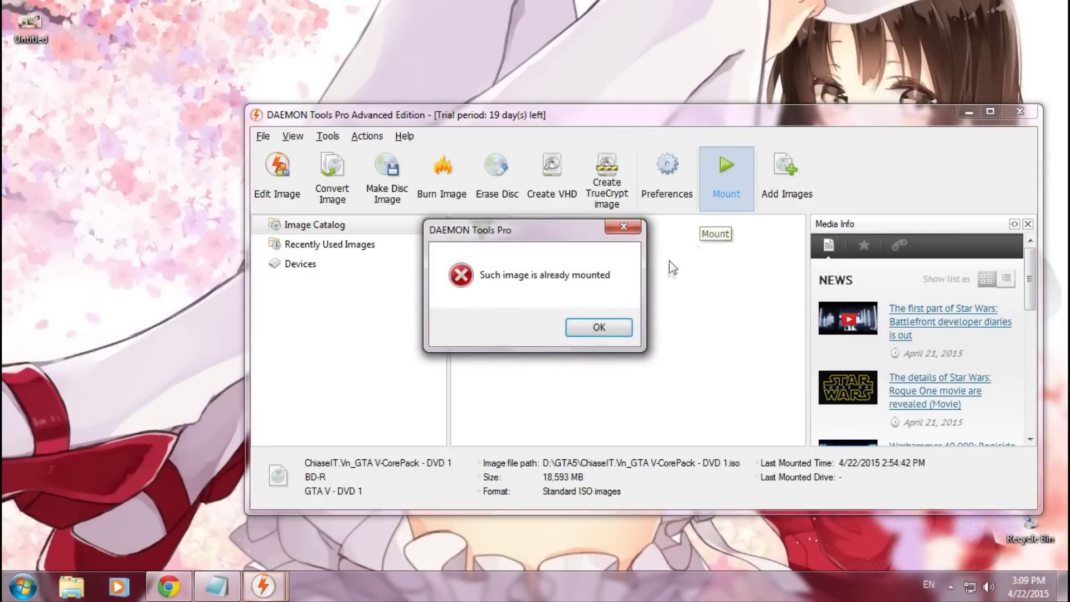
{"action": "left_click", "coordinate": [597, 328]}
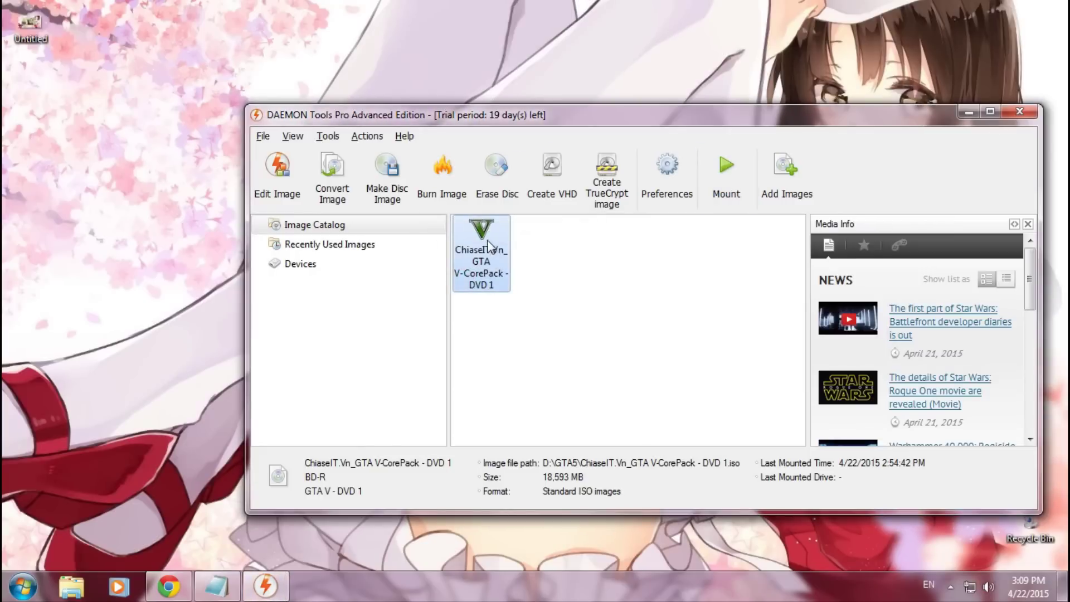
{"action": "left_click", "coordinate": [601, 328]}
Unmount the GTA V - DVD 1 image from BD-ROM Drive (H:) in the Computer window and close that window.
{"action": "key", "text": "super+e"}
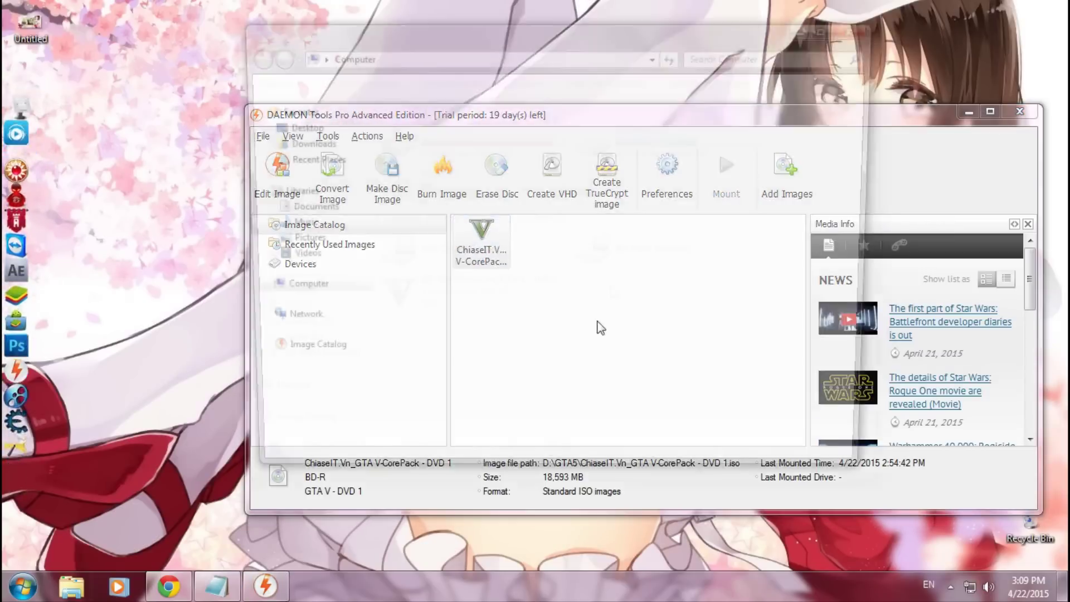
{"action": "left_click", "coordinate": [641, 251]}
{"action": "right_click", "coordinate": [479, 293]}
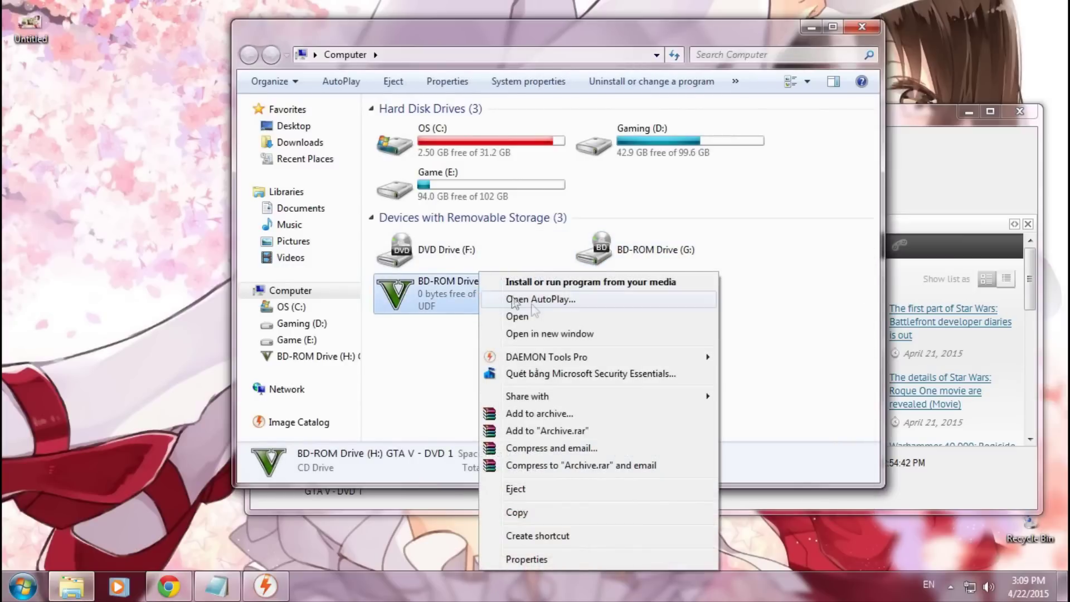
{"action": "mouse_move", "coordinate": [608, 359]}
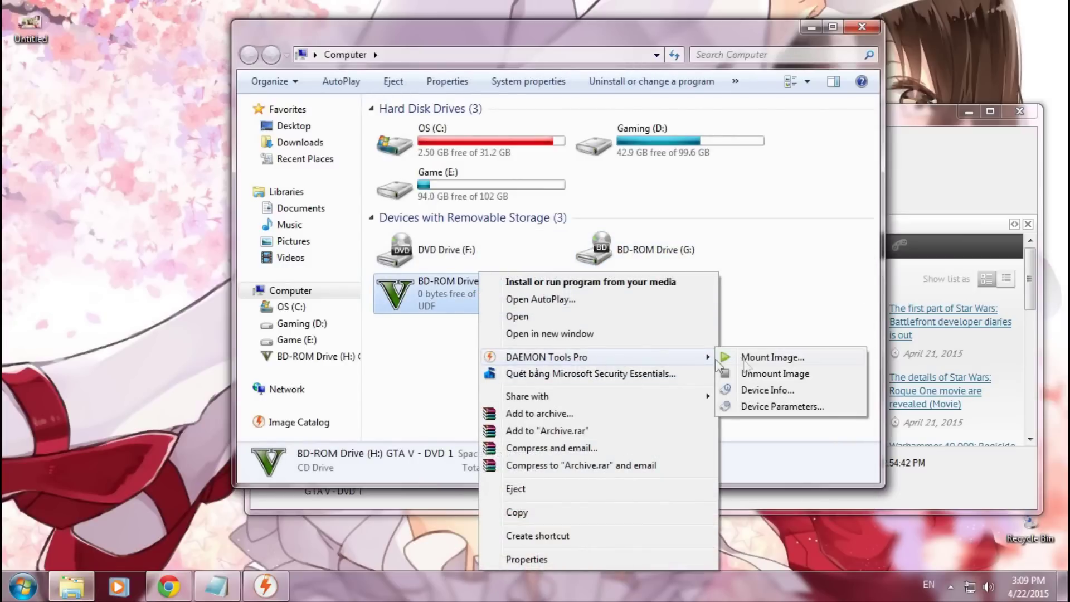
{"action": "left_click", "coordinate": [762, 377]}
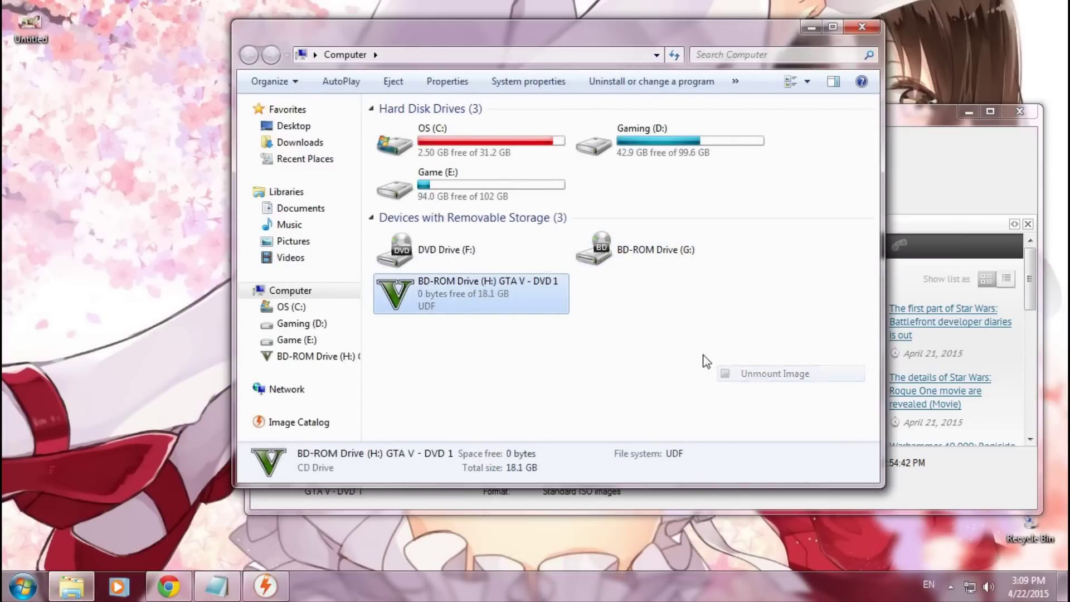
{"action": "left_click", "coordinate": [862, 26]}
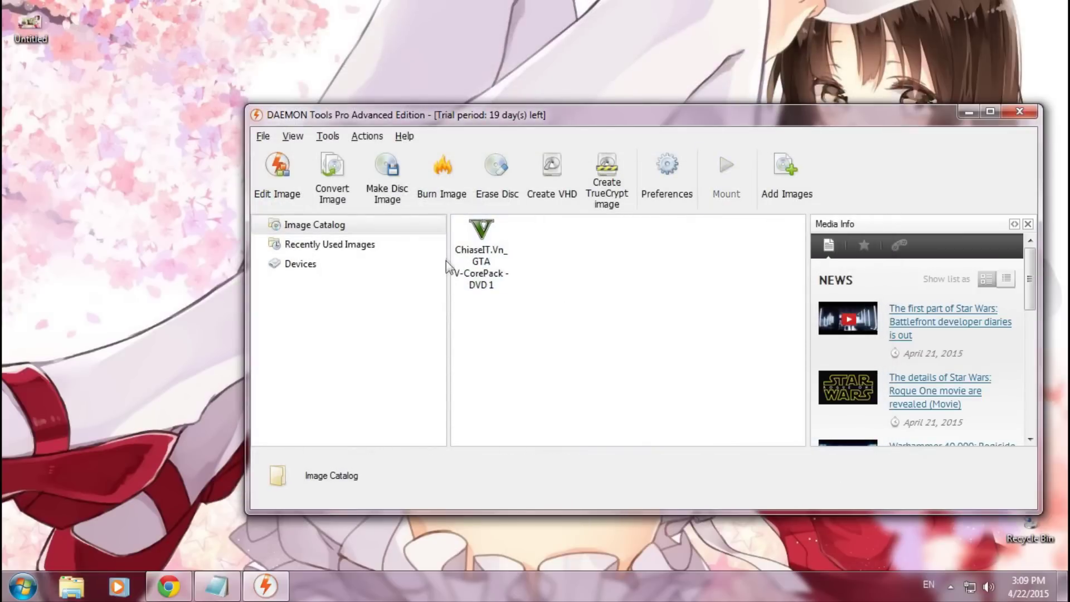
Mount the ChiaseIT.Vn_GTA V-CorePack - DVD 1 image from the DAEMON Tools Pro image catalog.
{"action": "left_click", "coordinate": [468, 250]}
{"action": "left_click", "coordinate": [544, 318]}
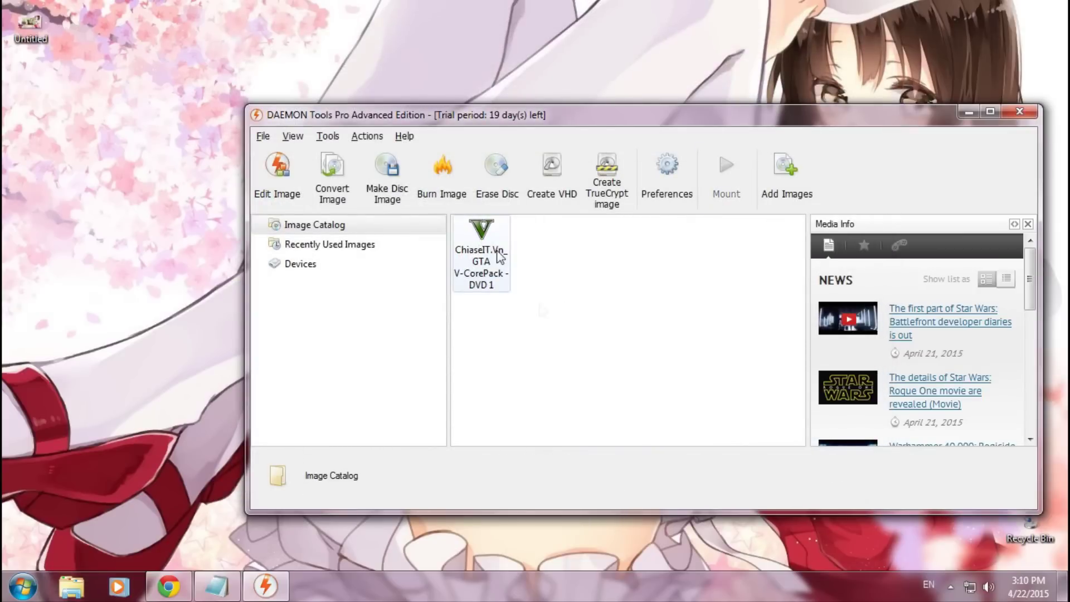
{"action": "left_click_drag", "start_coordinate": [510, 351], "coordinate": [456, 217]}
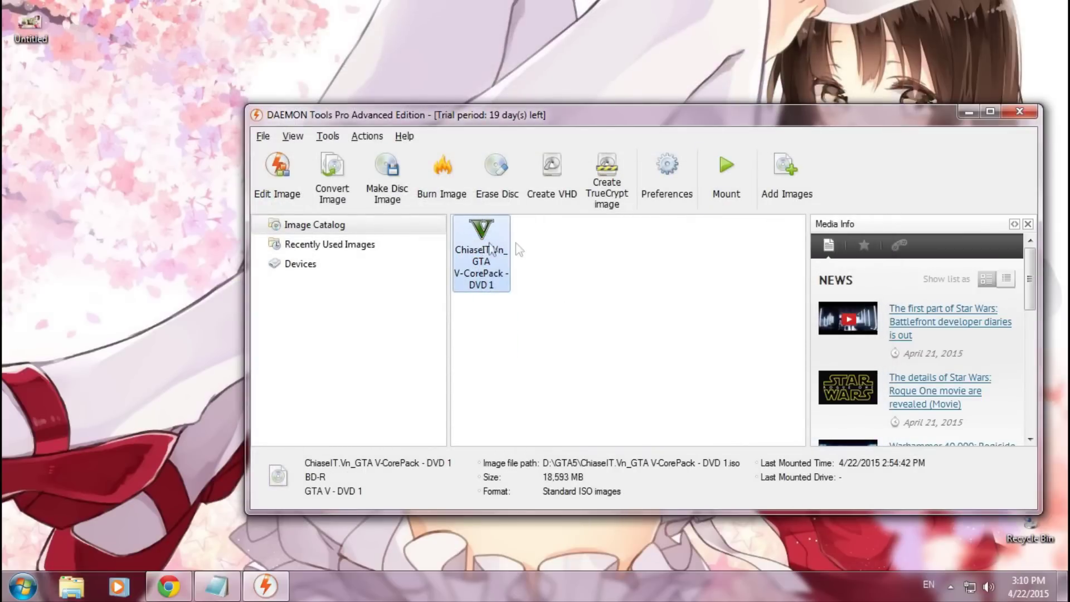
{"action": "left_click", "coordinate": [729, 174]}
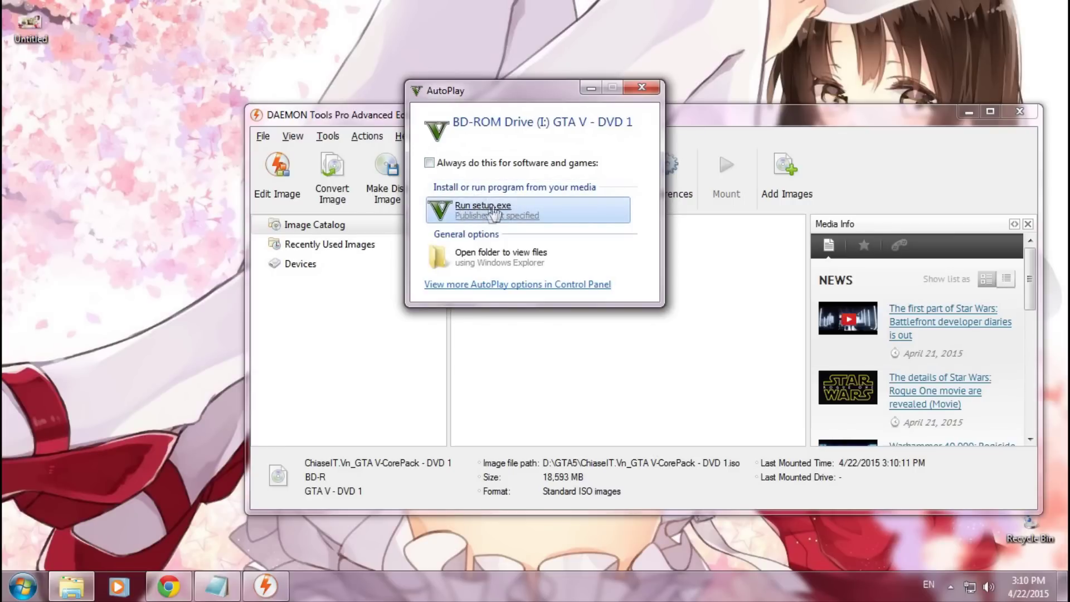
Run setup.exe from the mounted GTA V - DVD 1 disc and start the installer, proceeding past the welcome page.
{"action": "left_click", "coordinate": [475, 214]}
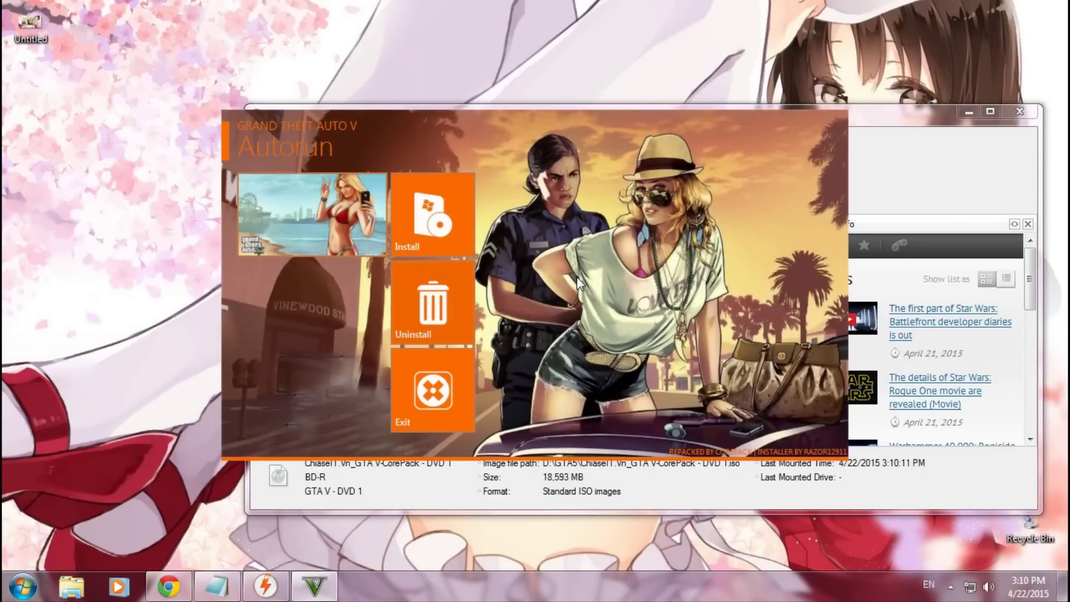
{"action": "left_click", "coordinate": [434, 225]}
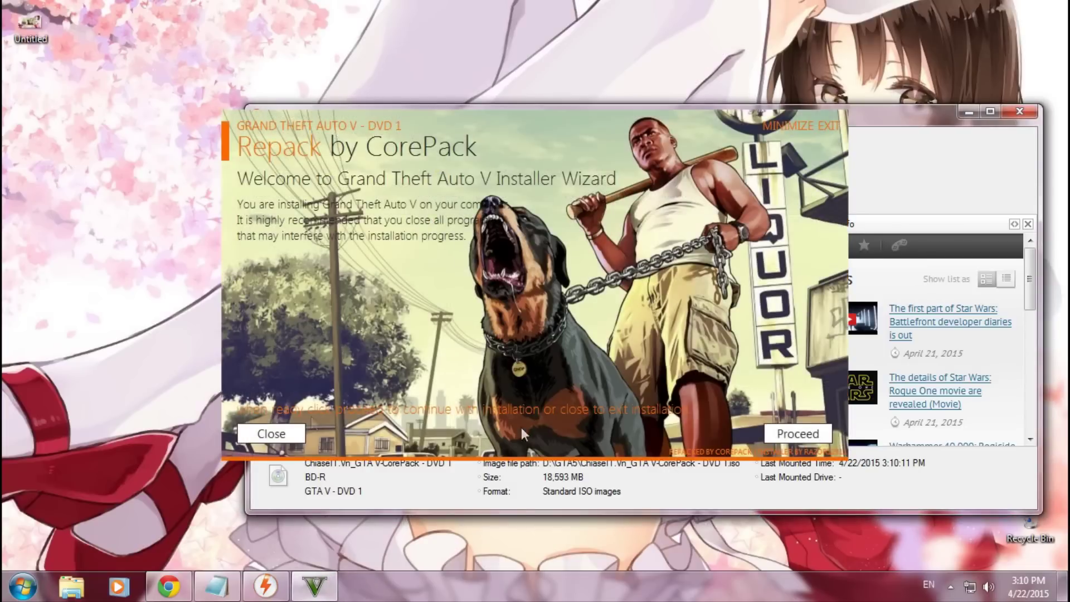
{"action": "left_click", "coordinate": [794, 435]}
Set the install destination to E:\Grand Theft Auto V and start the installation, continuing anyway despite insufficient disk space.
{"action": "left_click", "coordinate": [549, 270]}
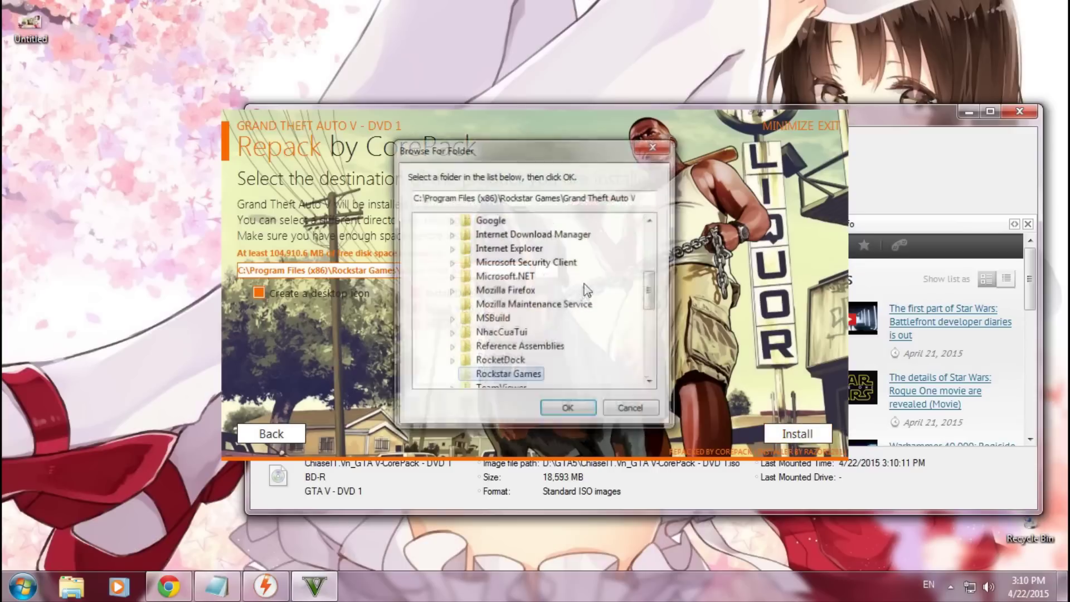
{"action": "left_click_drag", "start_coordinate": [648, 291], "coordinate": [648, 356]}
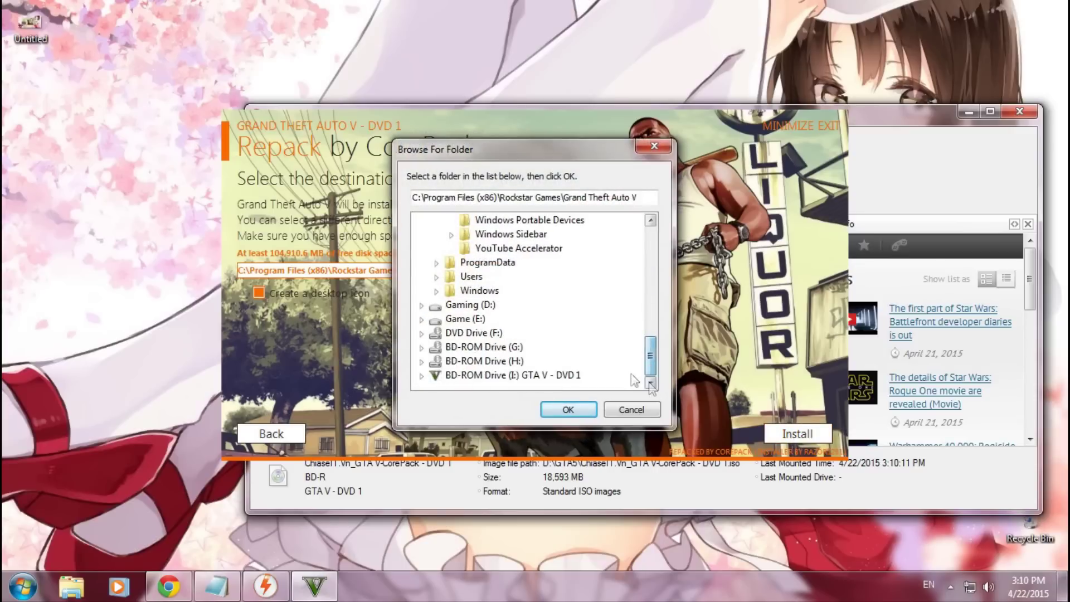
{"action": "left_click", "coordinate": [478, 327]}
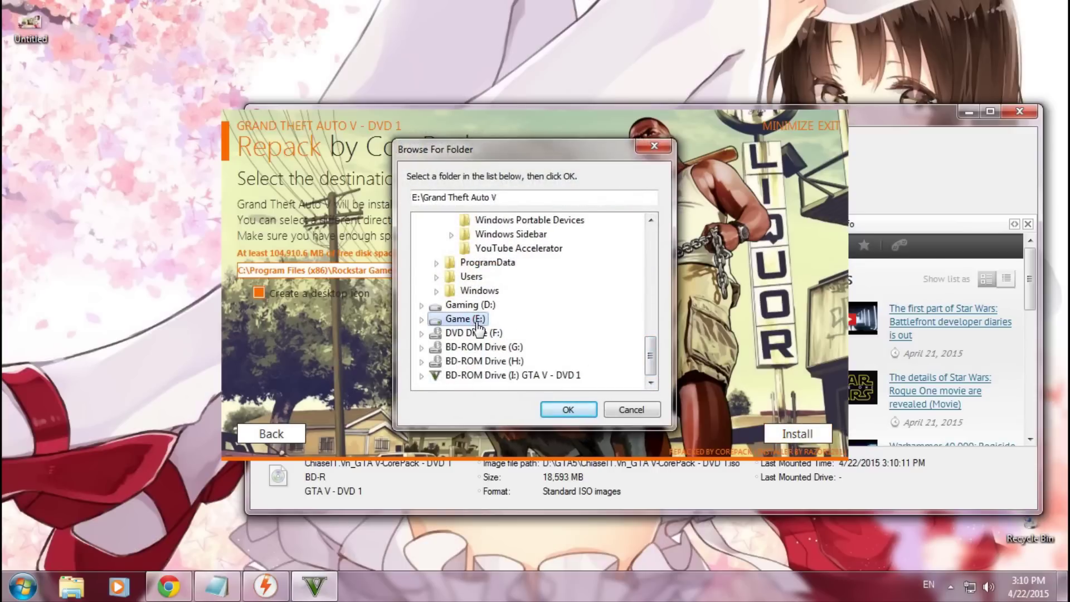
{"action": "double_click", "coordinate": [477, 323]}
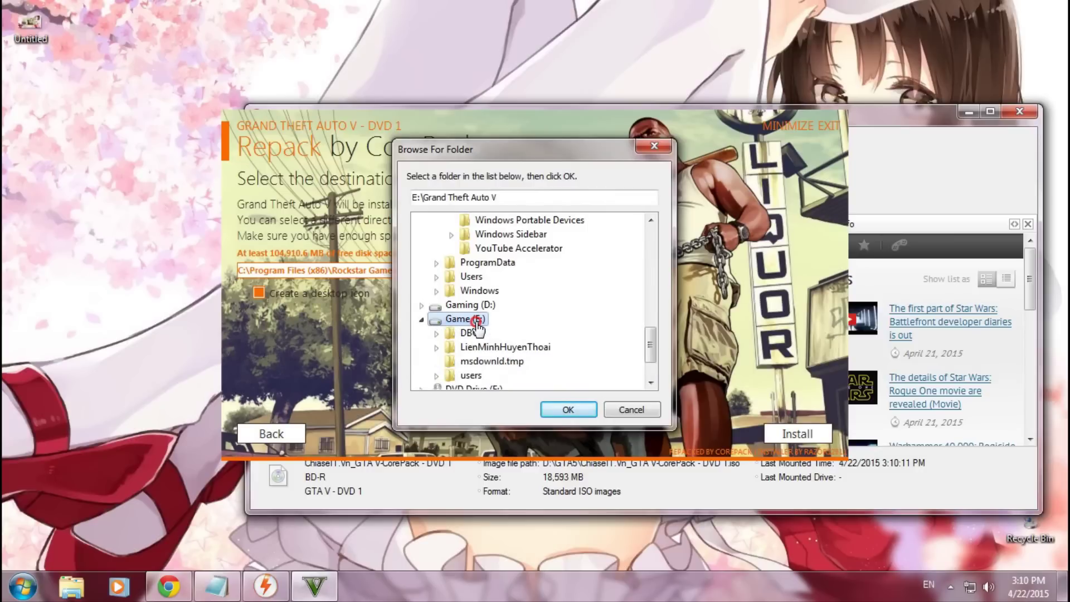
{"action": "left_click", "coordinate": [568, 409]}
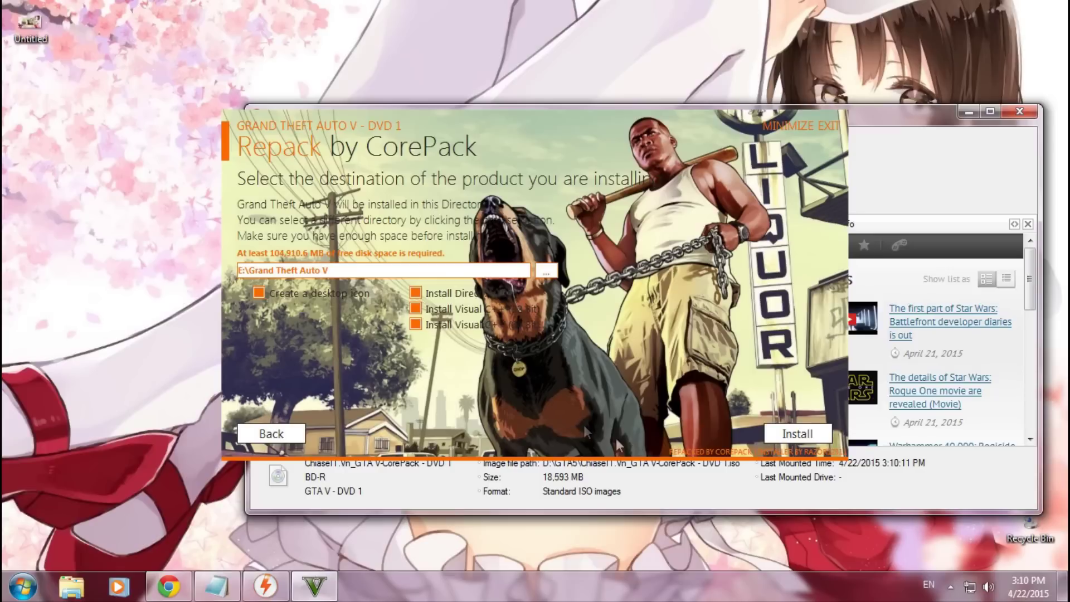
{"action": "left_click", "coordinate": [797, 434]}
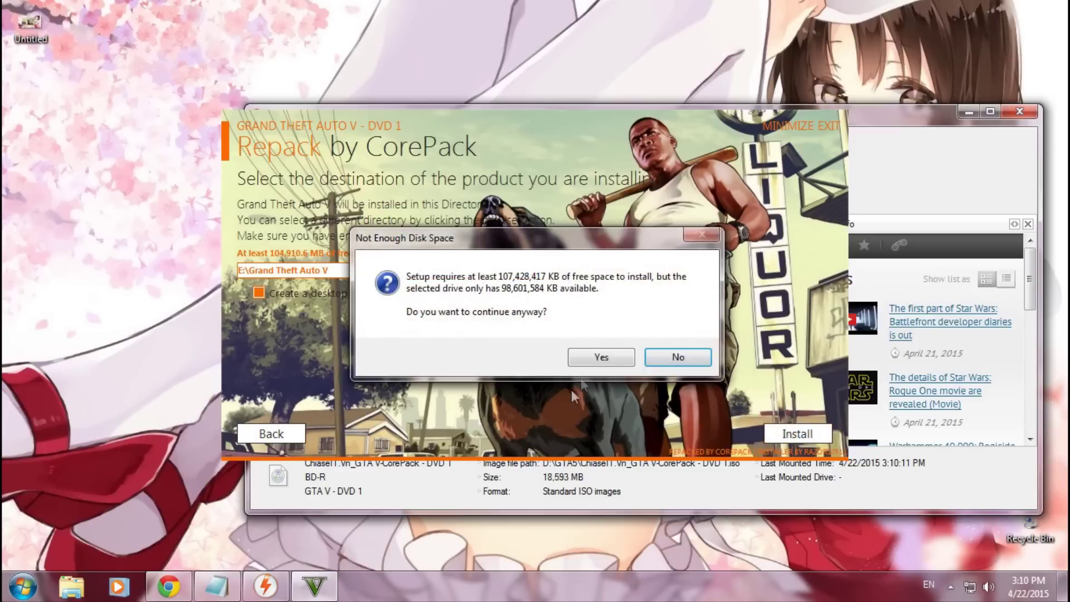
{"action": "left_click", "coordinate": [598, 360]}
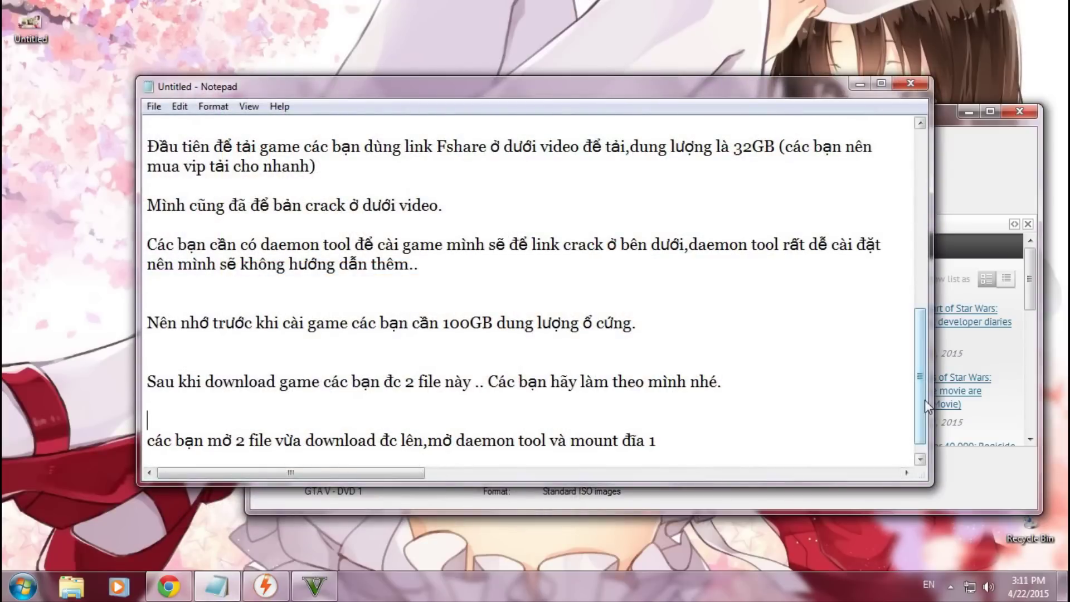
Add the line "Game này rất nặng,nên phần install hơi lâu.." at the end of the Notepad notes and minimize the window.
{"action": "left_click", "coordinate": [920, 459]}
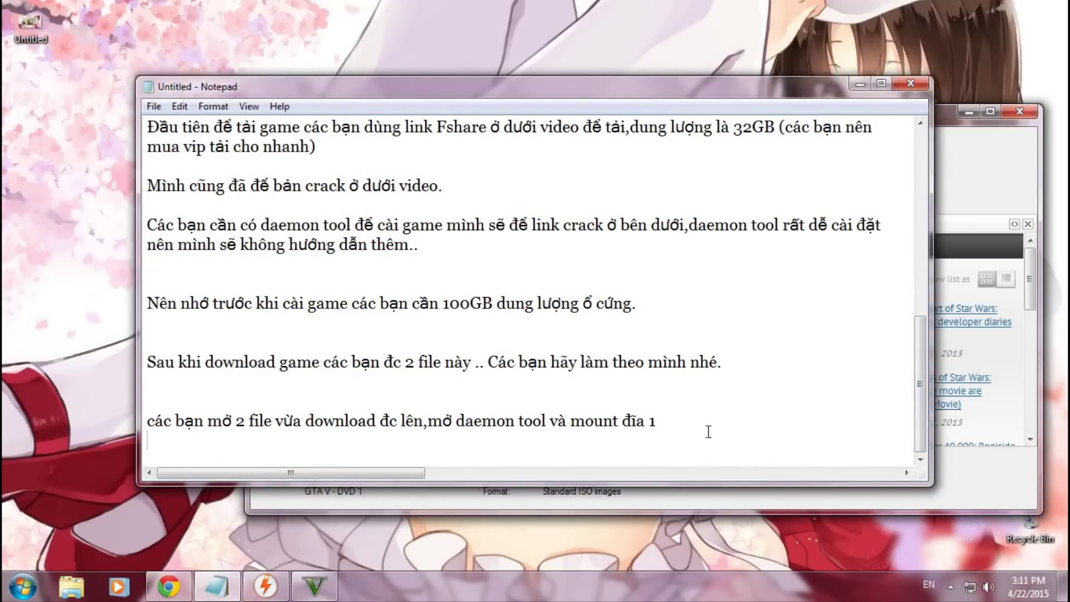
{"action": "key", "text": "Return"}
{"action": "key", "text": "Return"}
{"action": "type", "text": "G"}
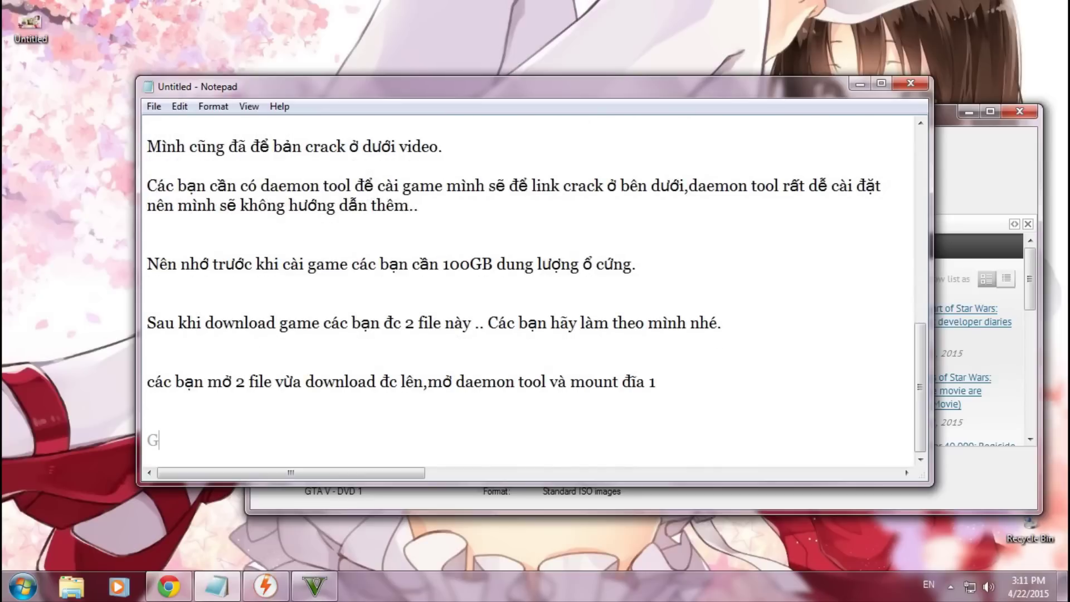
{"action": "type", "text": "ame nặng"}
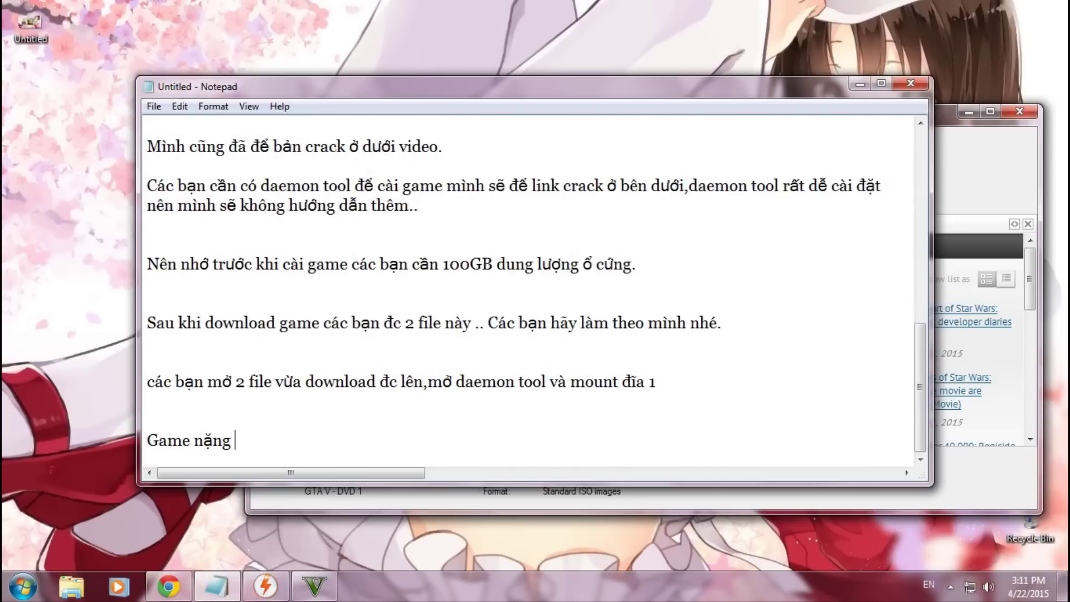
{"action": "key", "text": "BackSpace"}
{"action": "key", "text": "BackSpace"}
{"action": "type", "text": "rất nặng"}
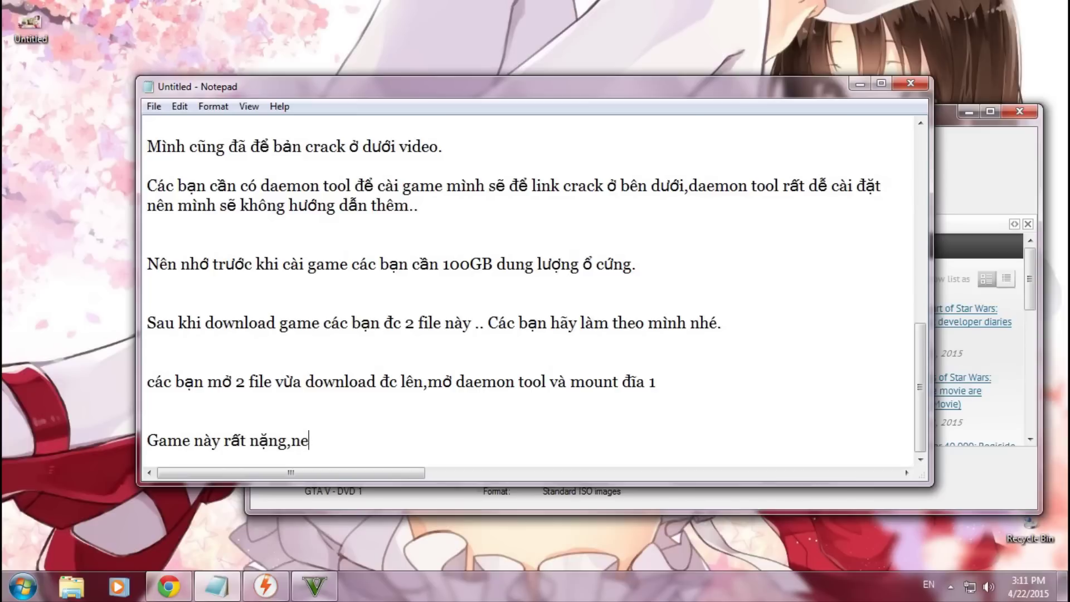
{"action": "type", "text": ",nên phần "}
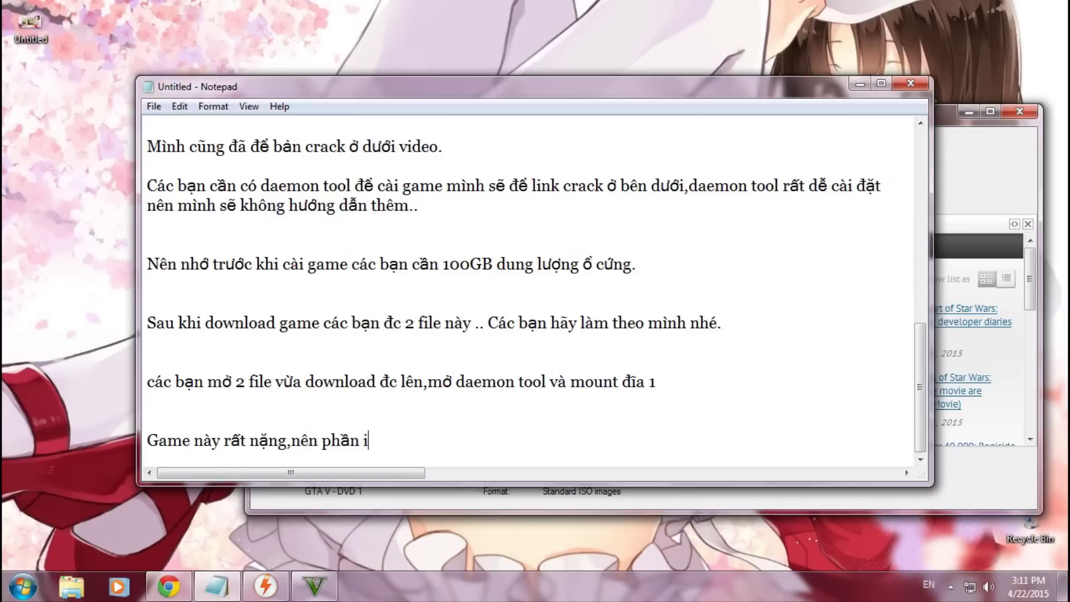
{"action": "type", "text": "install hơi lâu.."}
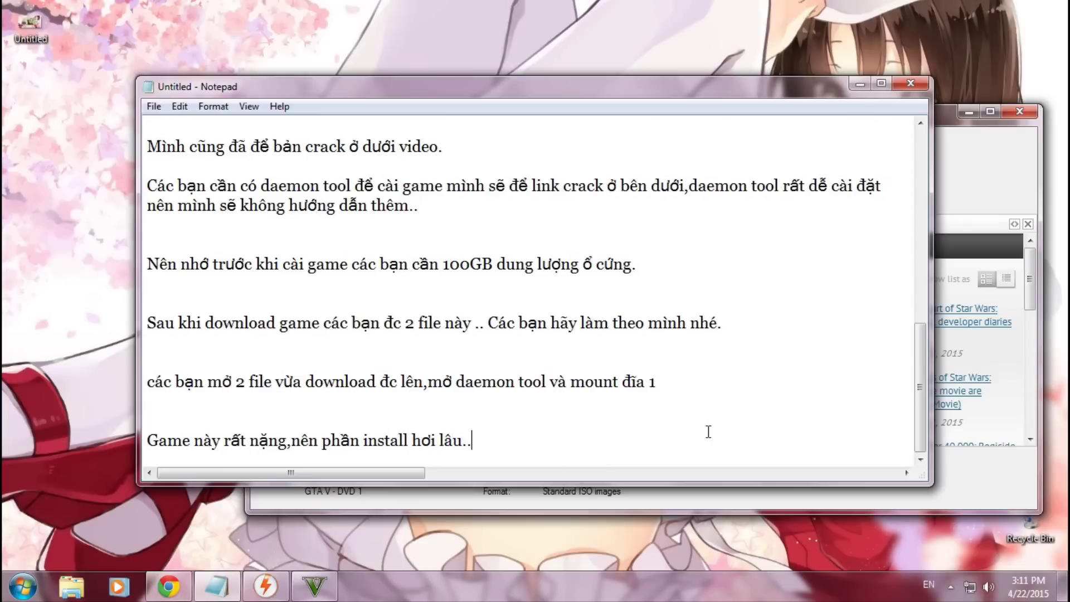
{"action": "left_click_drag", "start_coordinate": [491, 441], "coordinate": [103, 441]}
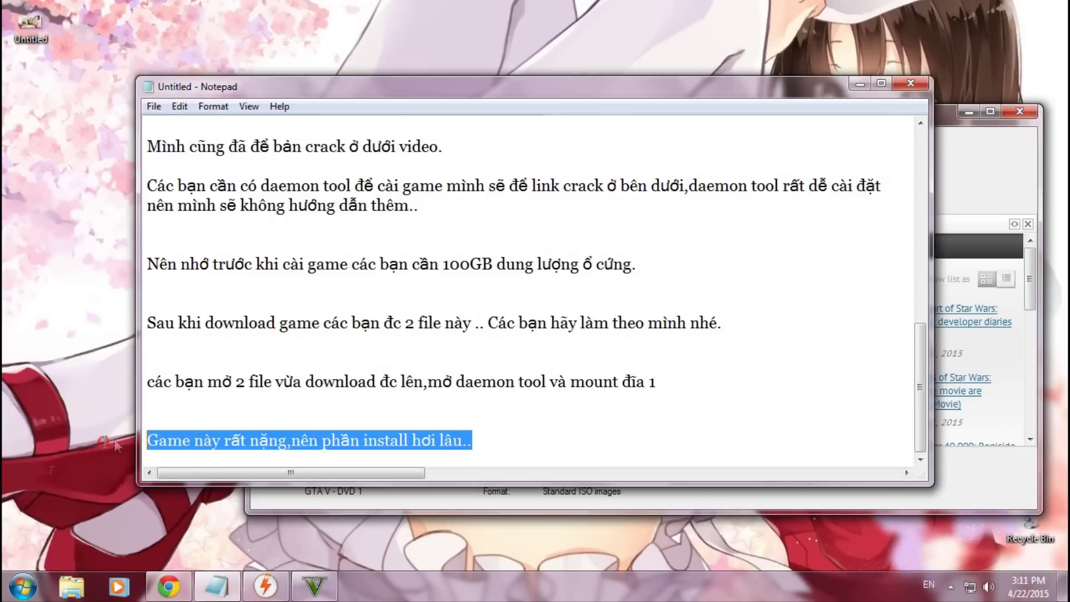
{"action": "left_click", "coordinate": [609, 429]}
{"action": "left_click", "coordinate": [860, 83]}
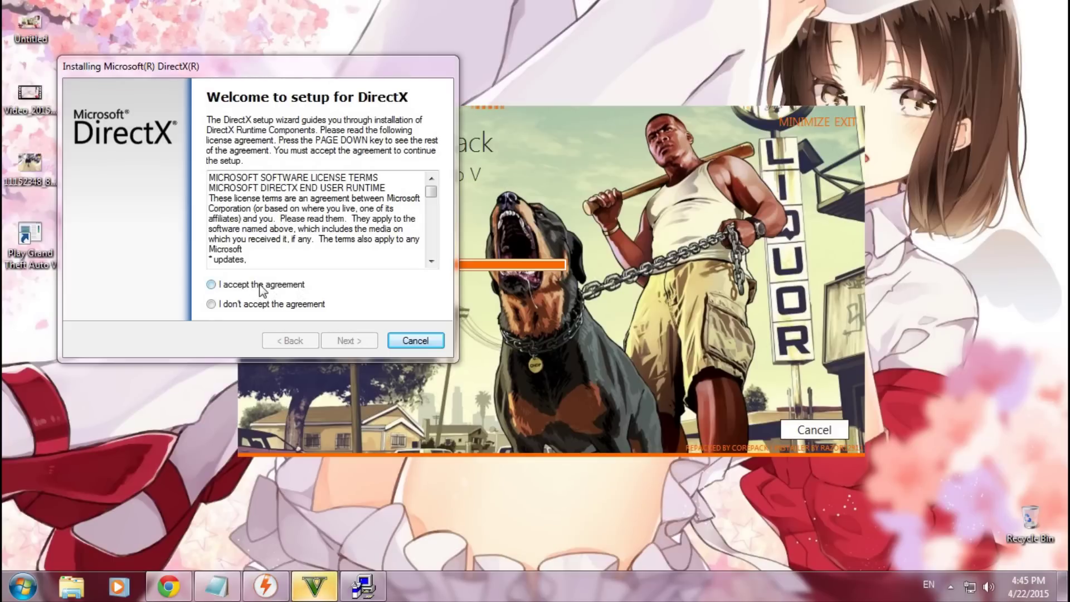
Accept the license agreement in the DirectX setup wizard.
{"action": "left_click", "coordinate": [260, 287]}
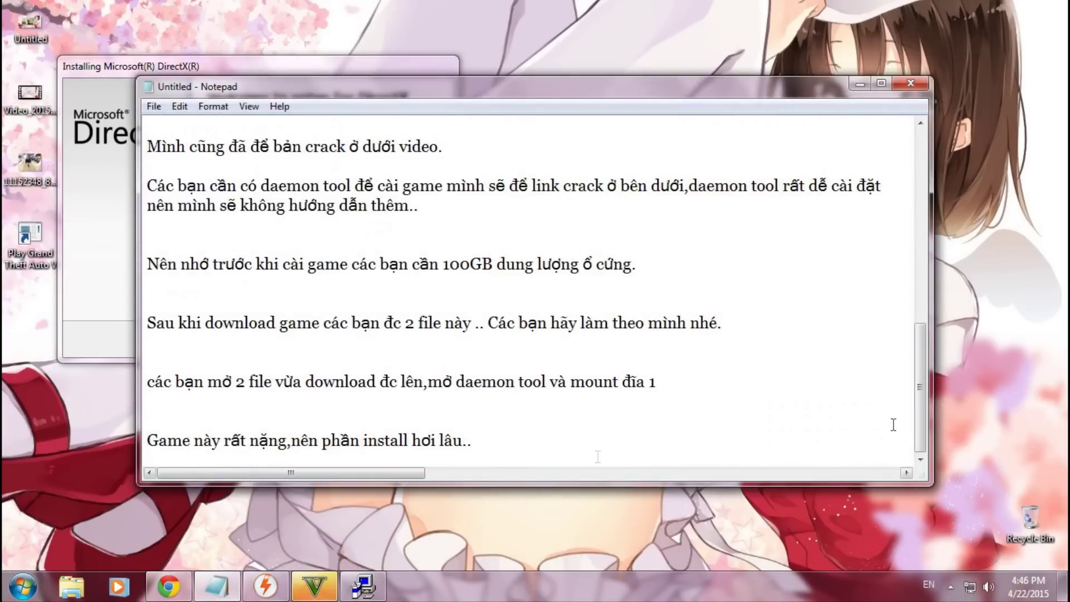
Add "Các bạn nhớ là game này rất nặng,phần install mất gần 2 tiếng,kiên nhẫn chờ đợi nhé :))" to the Notepad notes and minimize them.
{"action": "key", "text": "Return"}
{"action": "key", "text": "Return"}
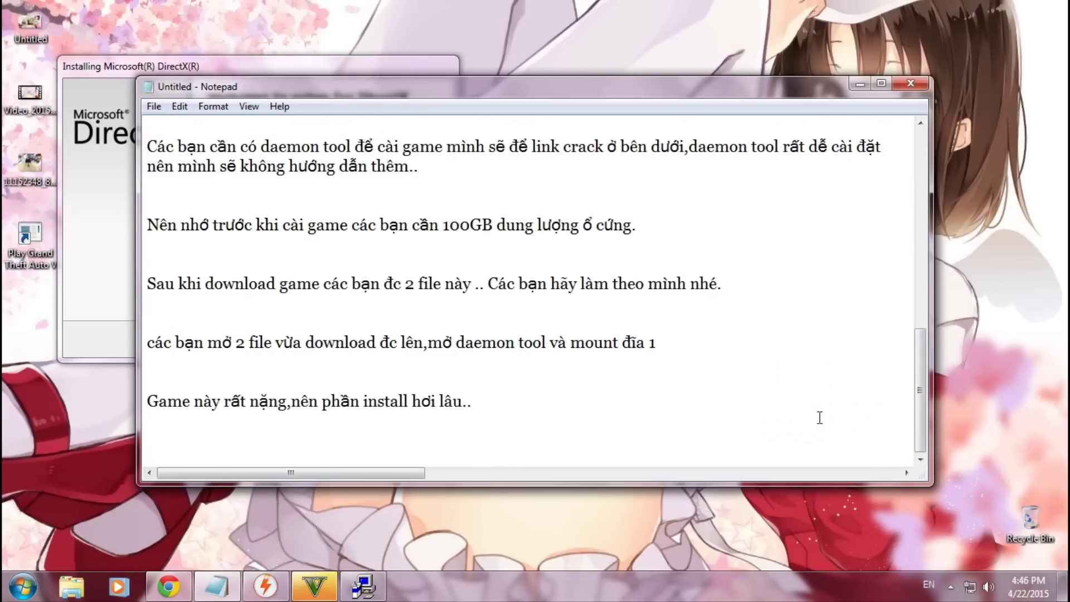
{"action": "type", "text": "Các bạn nhơ"}
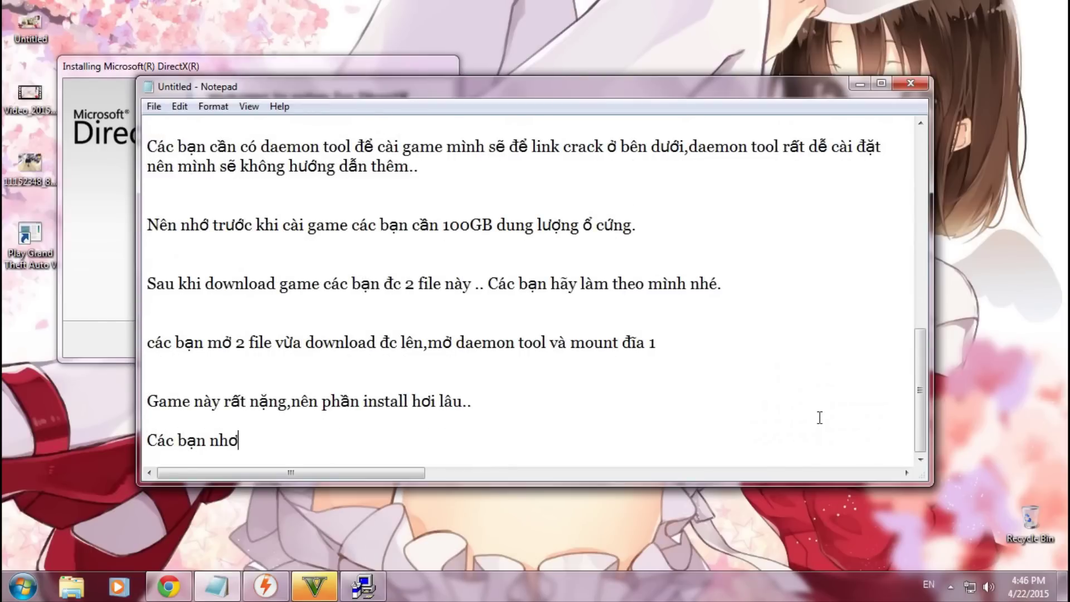
{"action": "key", "text": "BackSpace"}
{"action": "type", "text": "ớ là game "}
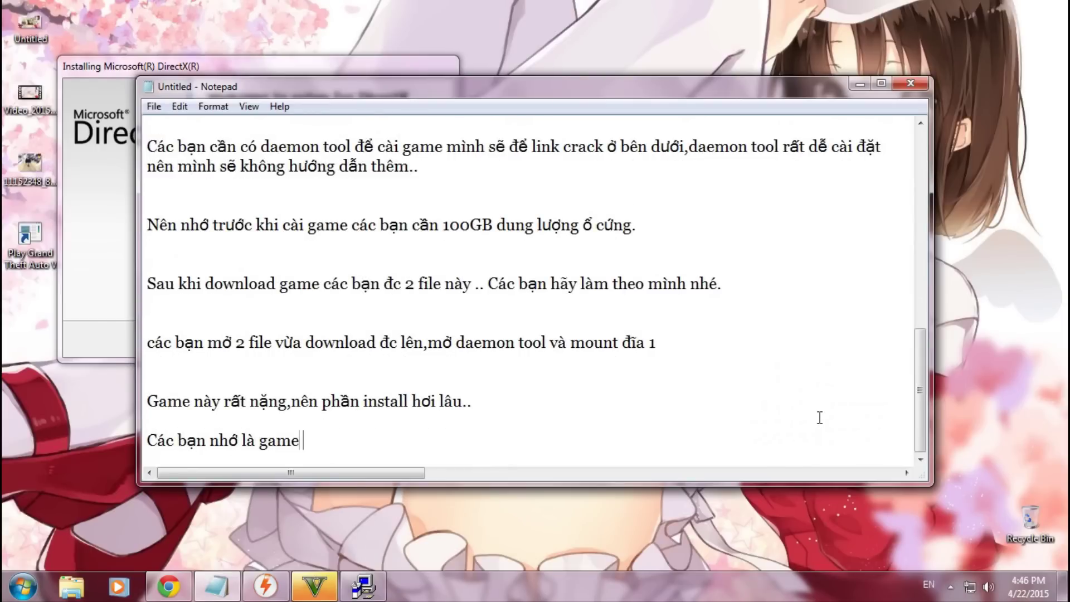
{"action": "type", "text": "nay rat nặng"}
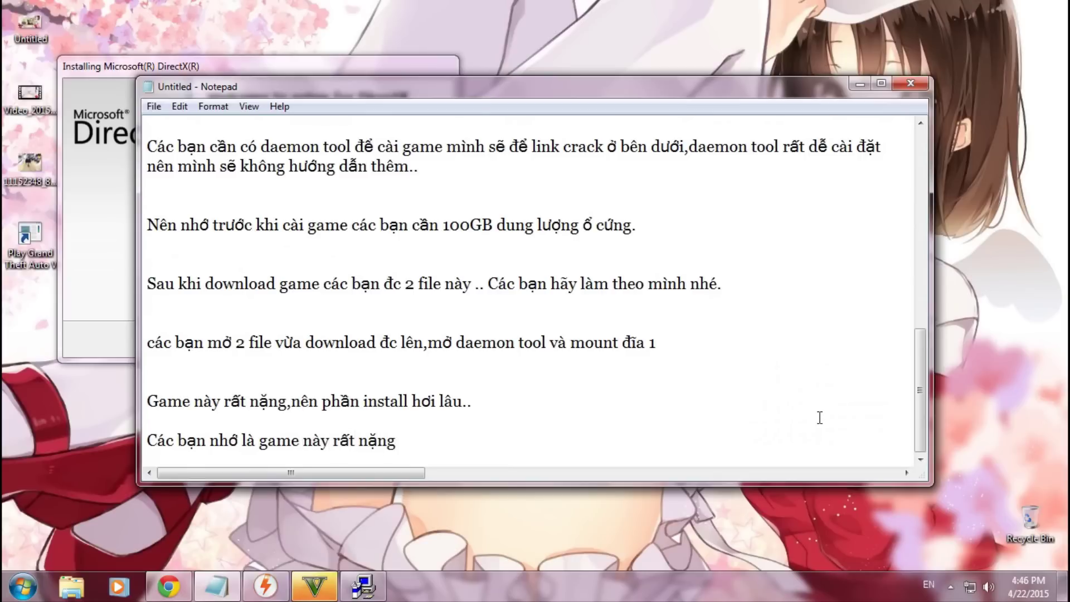
{"action": "type", "text": ",phần inst"}
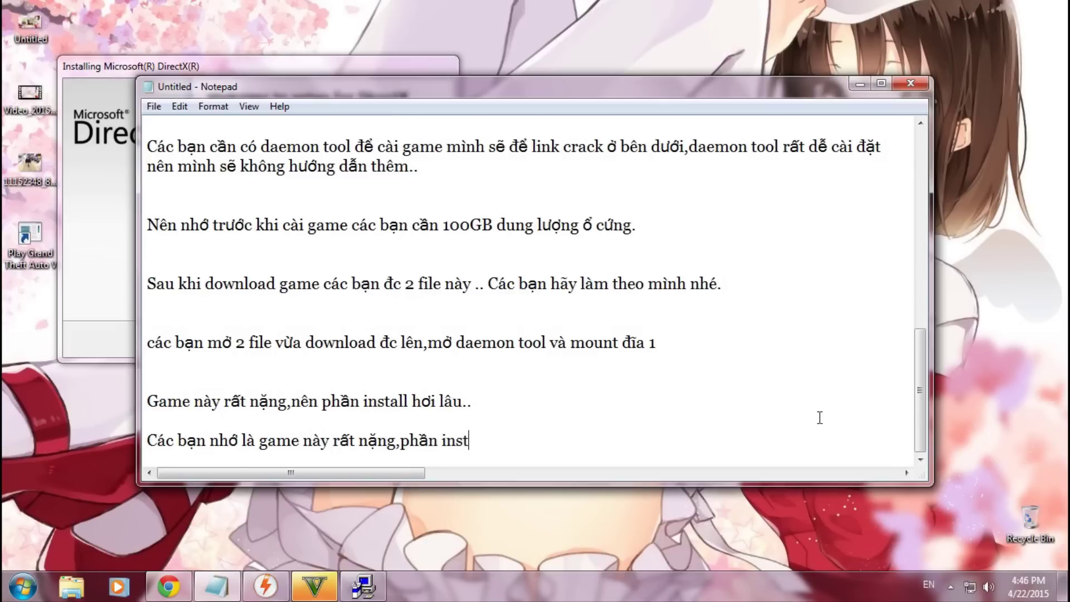
{"action": "type", "text": "al"}
{"action": "key", "text": "BackSpace"}
{"action": "type", "text": "ll mất gần 2"}
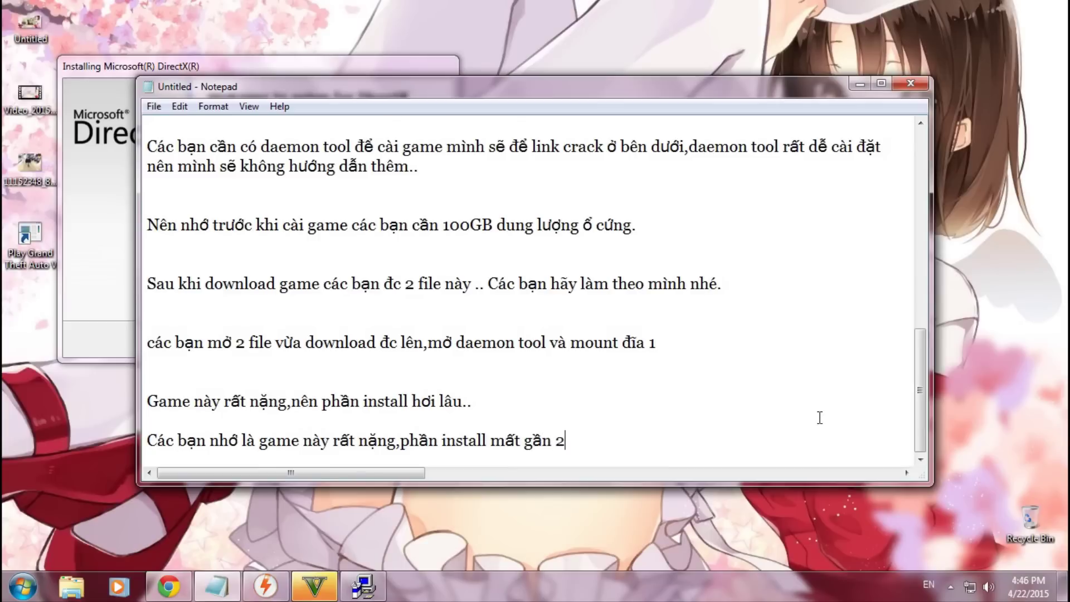
{"action": "type", "text": " tiếng,k"}
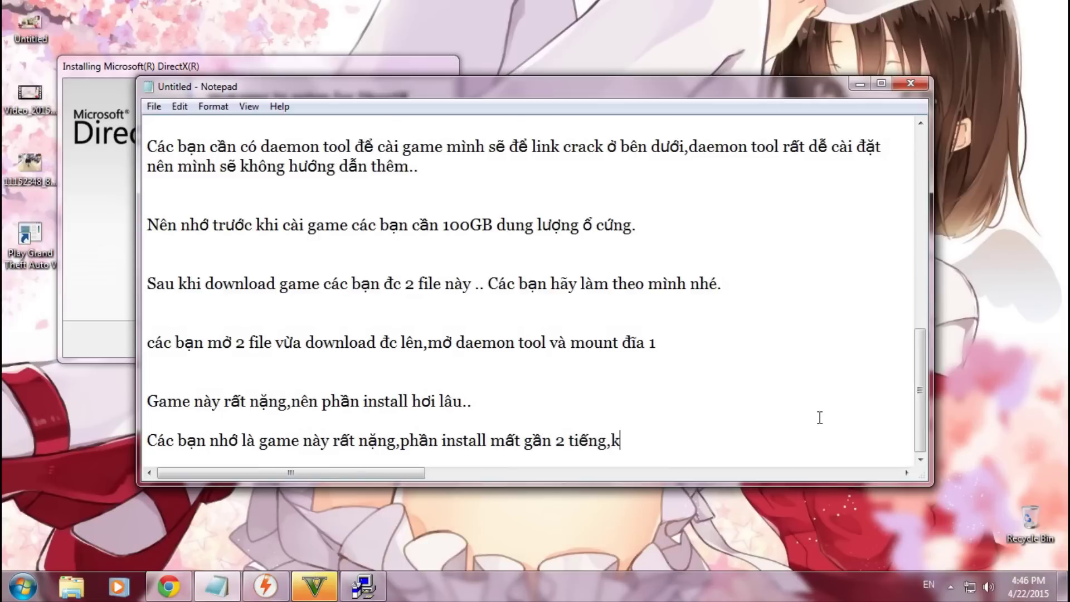
{"action": "type", "text": "iên nhẫn h"}
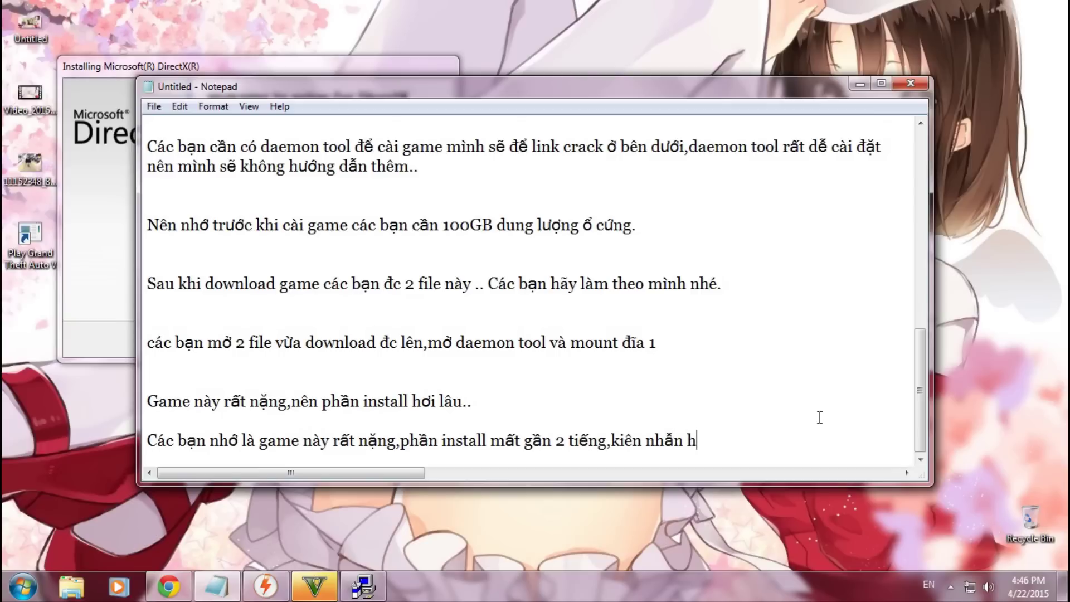
{"action": "type", "text": "hờ đo"}
{"action": "type", "text": "i nhe"}
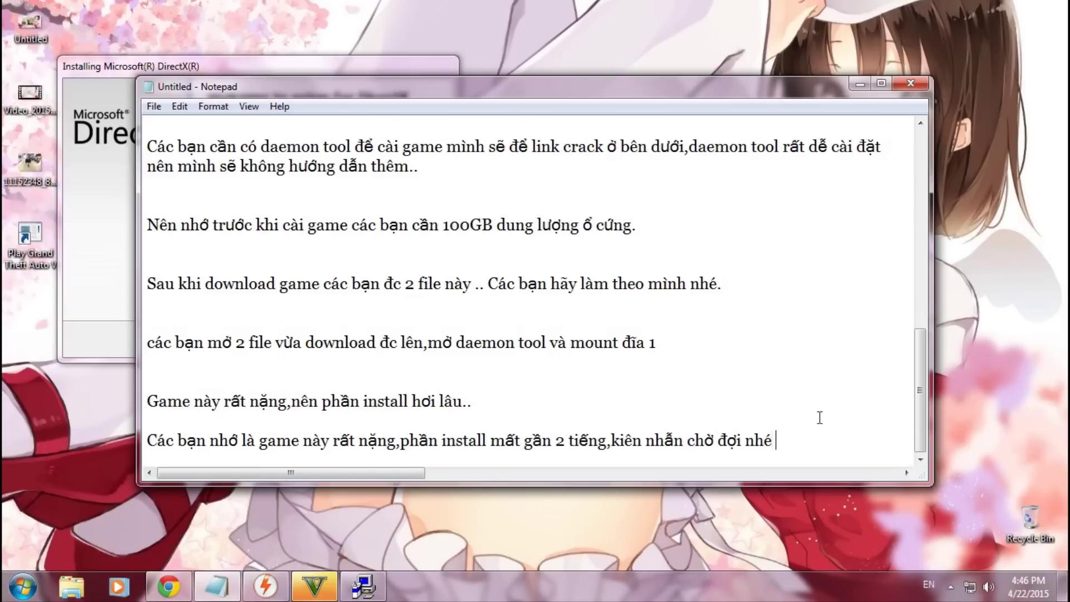
{"action": "type", "text": " :))"}
{"action": "left_click", "coordinate": [861, 87]}
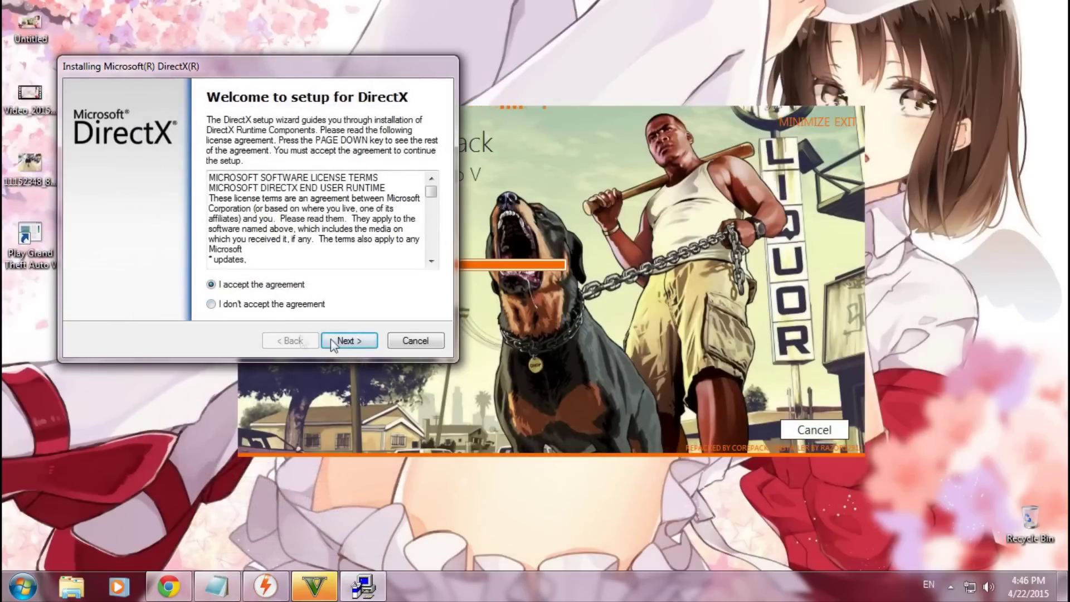
Install the DirectX runtime components through the setup wizard and finish it.
{"action": "left_click", "coordinate": [350, 341]}
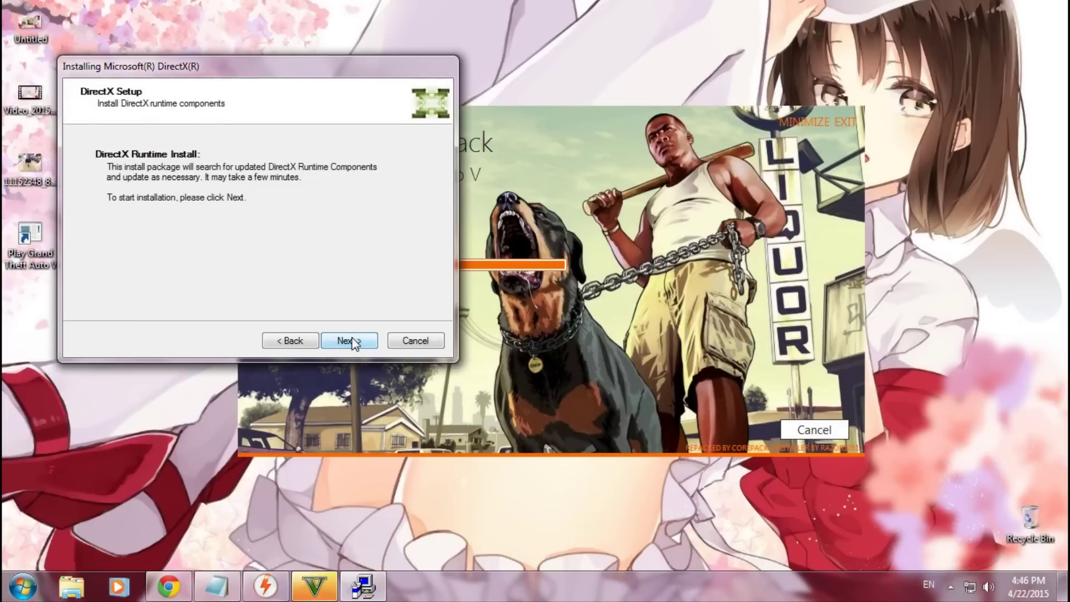
{"action": "left_click", "coordinate": [351, 341]}
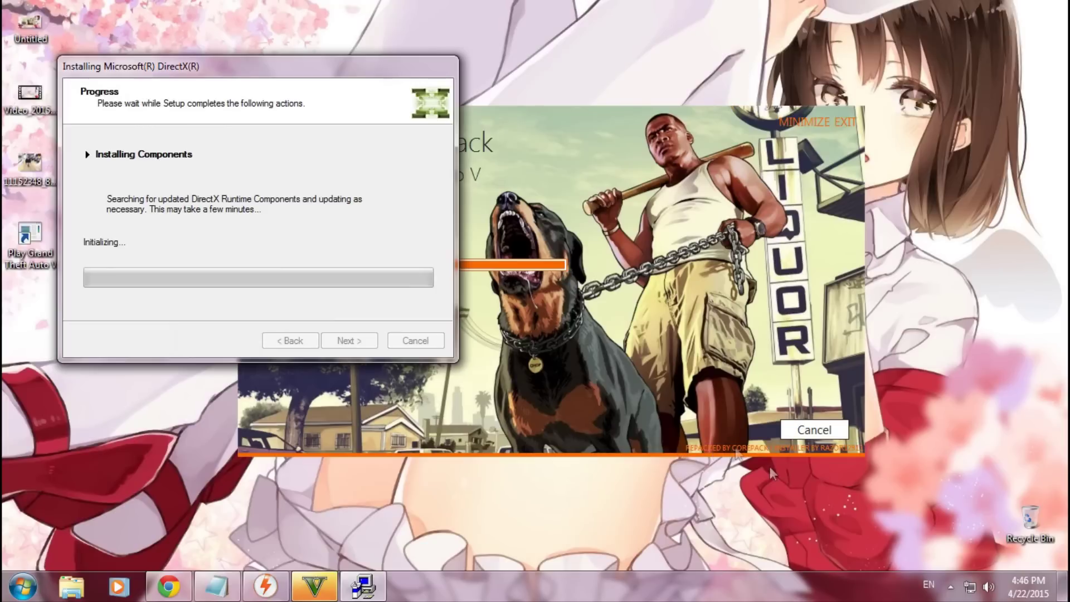
{"action": "left_click", "coordinate": [950, 586]}
{"action": "left_click", "coordinate": [950, 586]}
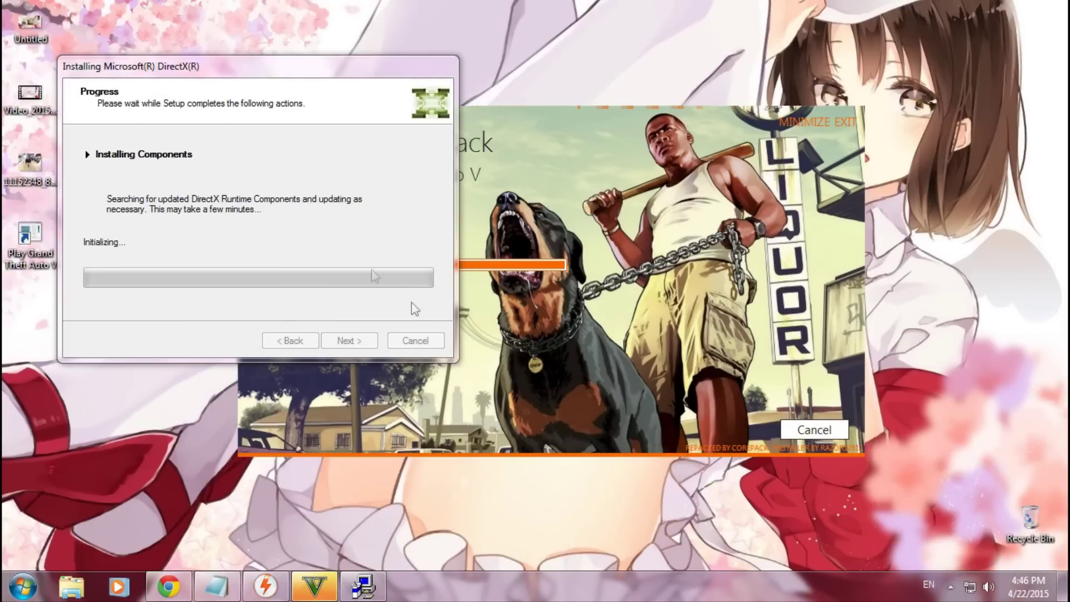
{"action": "left_click_drag", "start_coordinate": [301, 70], "coordinate": [356, 90]}
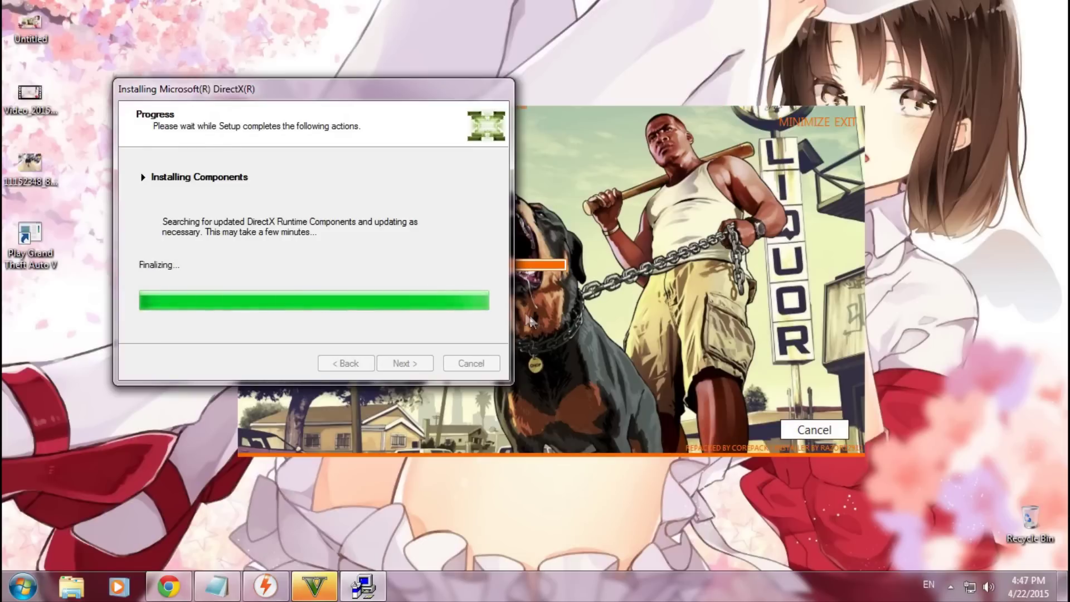
{"action": "left_click", "coordinate": [409, 363]}
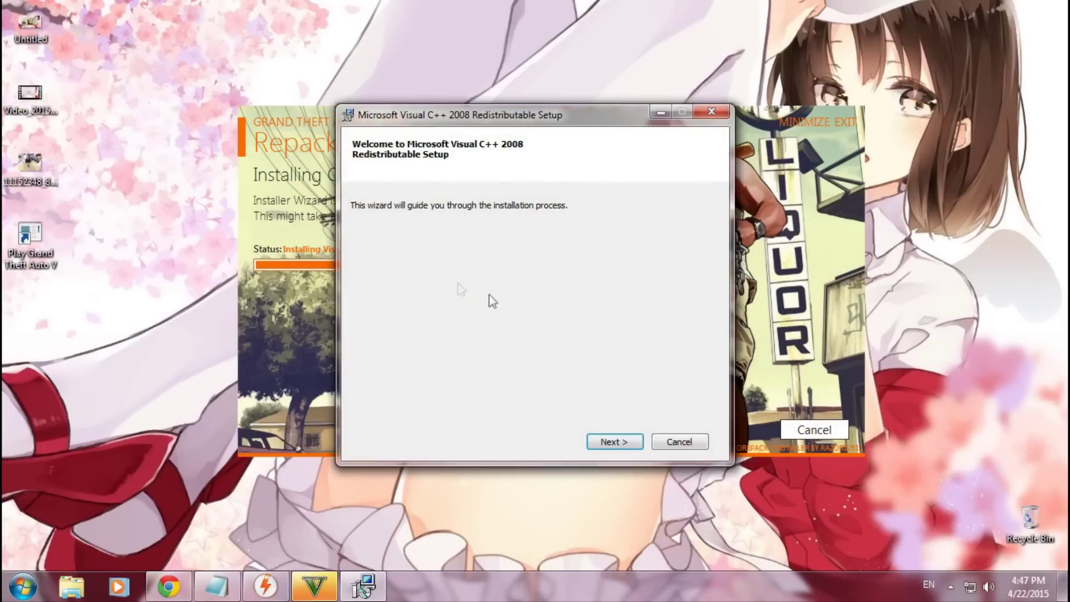
Install the x86 Microsoft Visual C++ 2008 Redistributable, accepting its license terms, and finish the setup.
{"action": "left_click", "coordinate": [613, 443]}
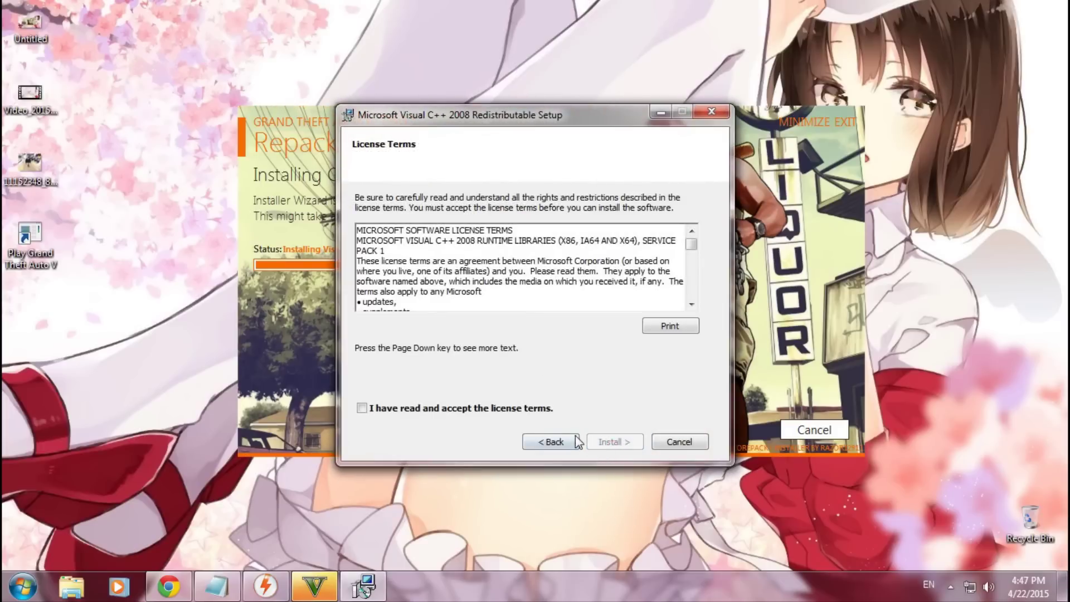
{"action": "left_click", "coordinate": [548, 412]}
{"action": "left_click", "coordinate": [621, 442]}
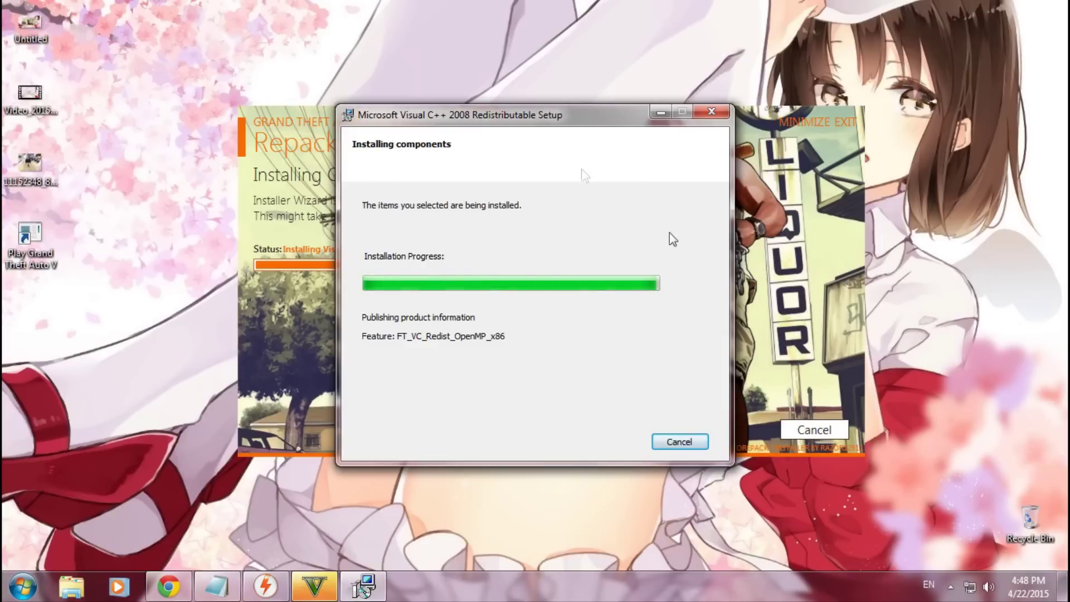
{"action": "mouse_move", "coordinate": [579, 116]}
{"action": "left_mouse_down"}
{"action": "mouse_move", "coordinate": [567, 127]}
{"action": "mouse_move", "coordinate": [583, 116]}
{"action": "left_mouse_up"}
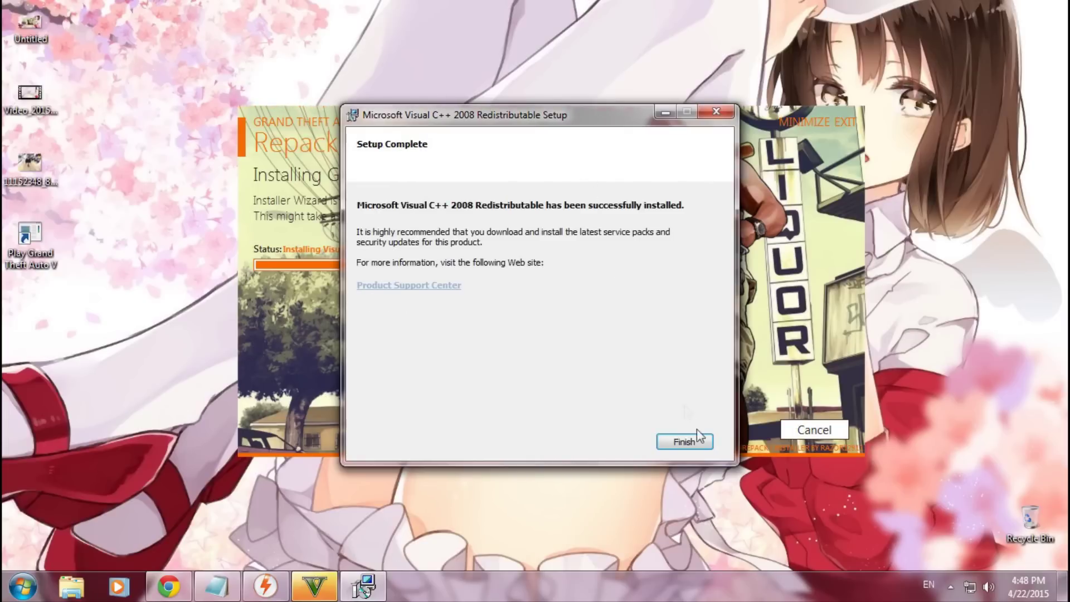
{"action": "left_click", "coordinate": [696, 440]}
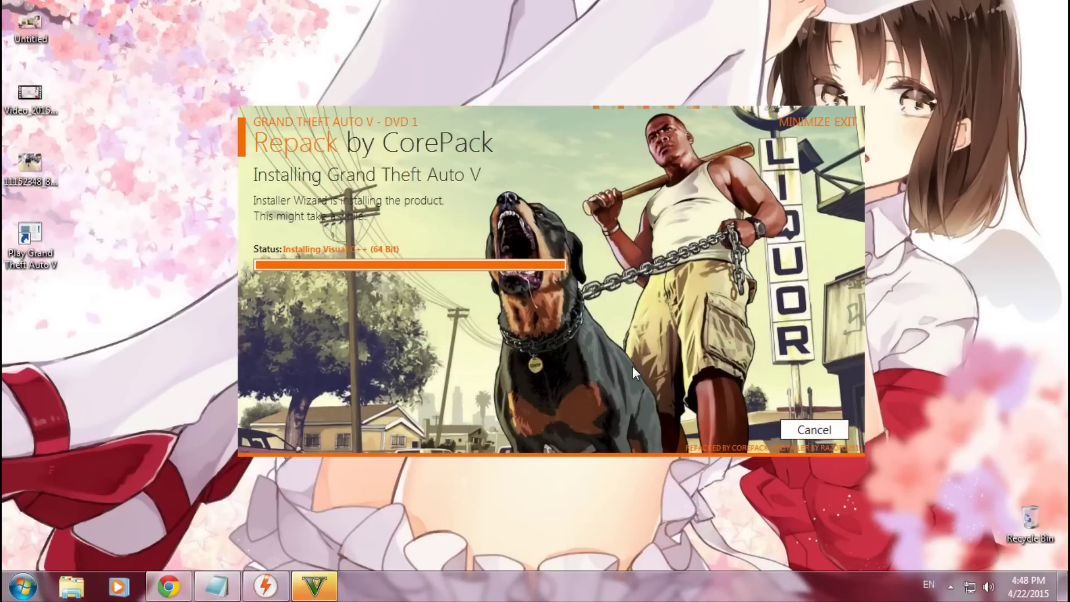
Install the 64-bit Microsoft Visual C++ 2008 Redistributable, accepting its license terms, and finish the setup.
{"action": "left_click", "coordinate": [613, 441]}
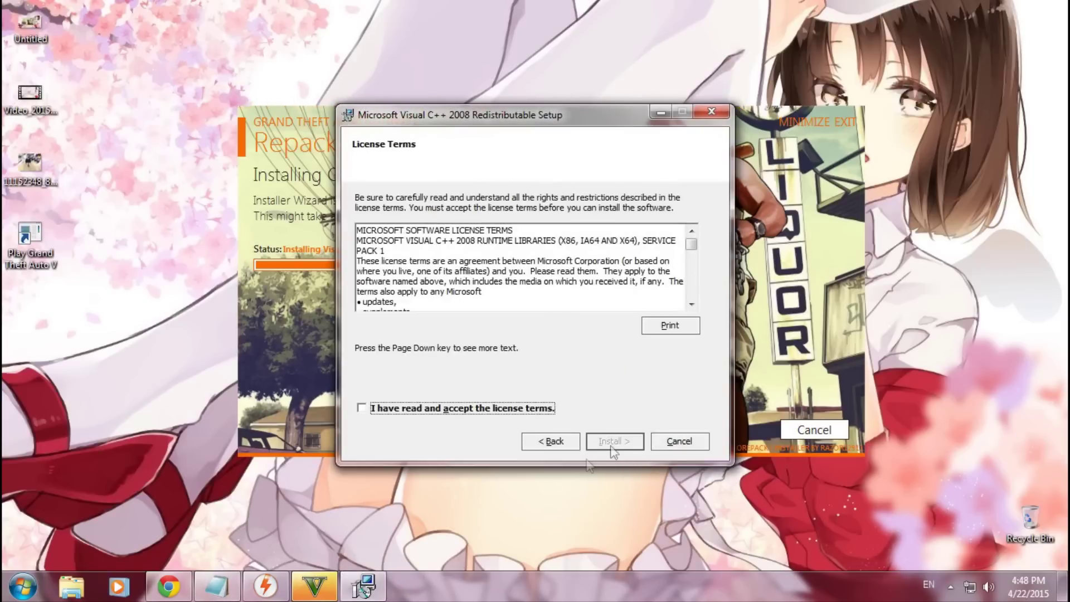
{"action": "left_click", "coordinate": [539, 410]}
{"action": "left_click", "coordinate": [622, 442]}
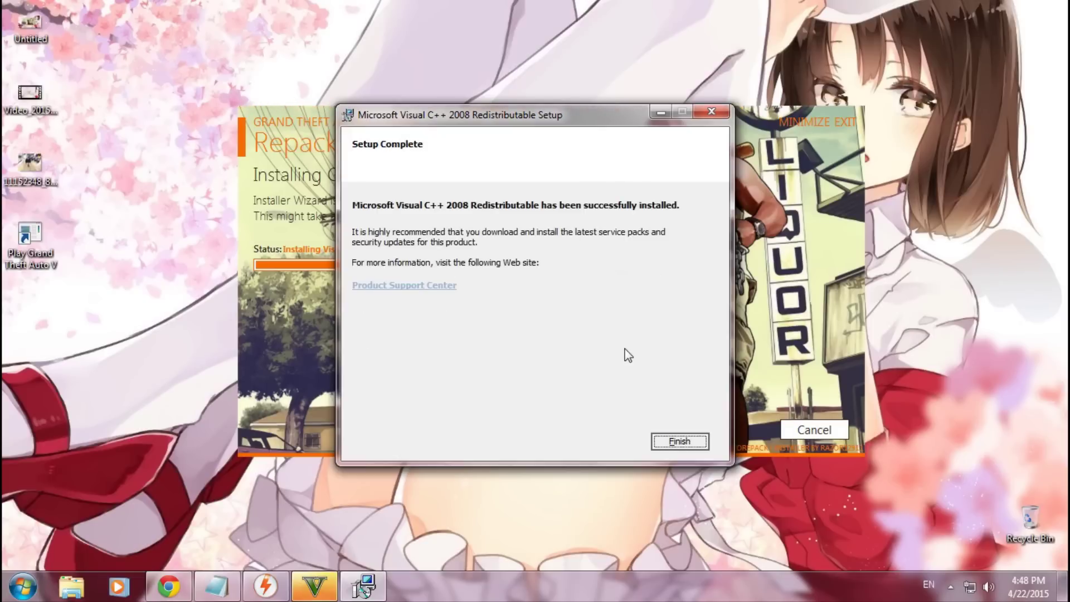
{"action": "left_click", "coordinate": [679, 443]}
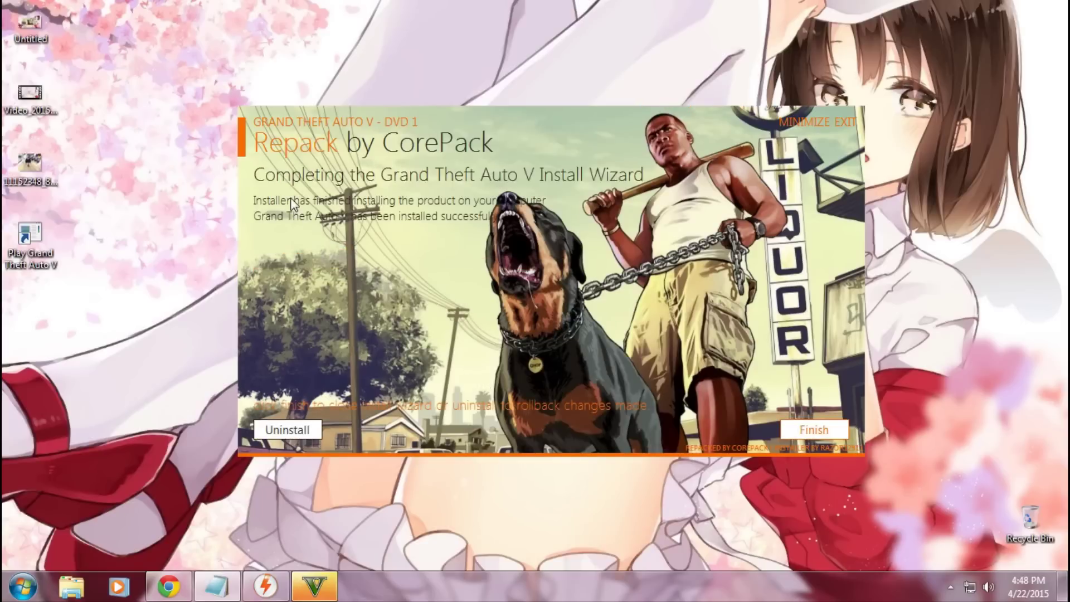
Finish the Grand Theft Auto V - DVD 1 install wizard, close the CorePack Facebook tab it opens and minimize the browser.
{"action": "left_click", "coordinate": [815, 432]}
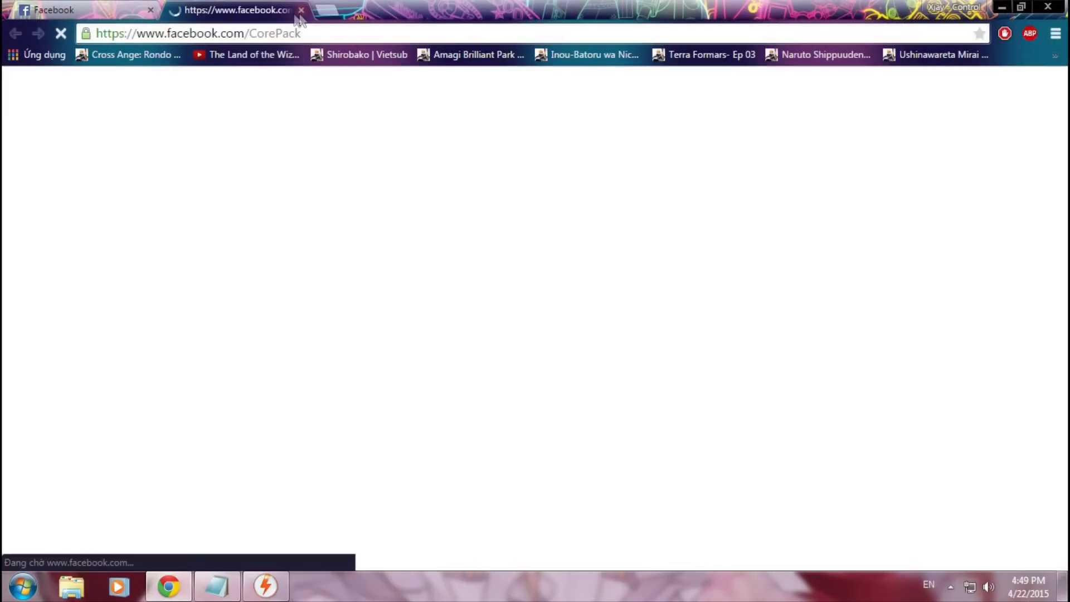
{"action": "left_click", "coordinate": [301, 10]}
{"action": "left_click", "coordinate": [1002, 7]}
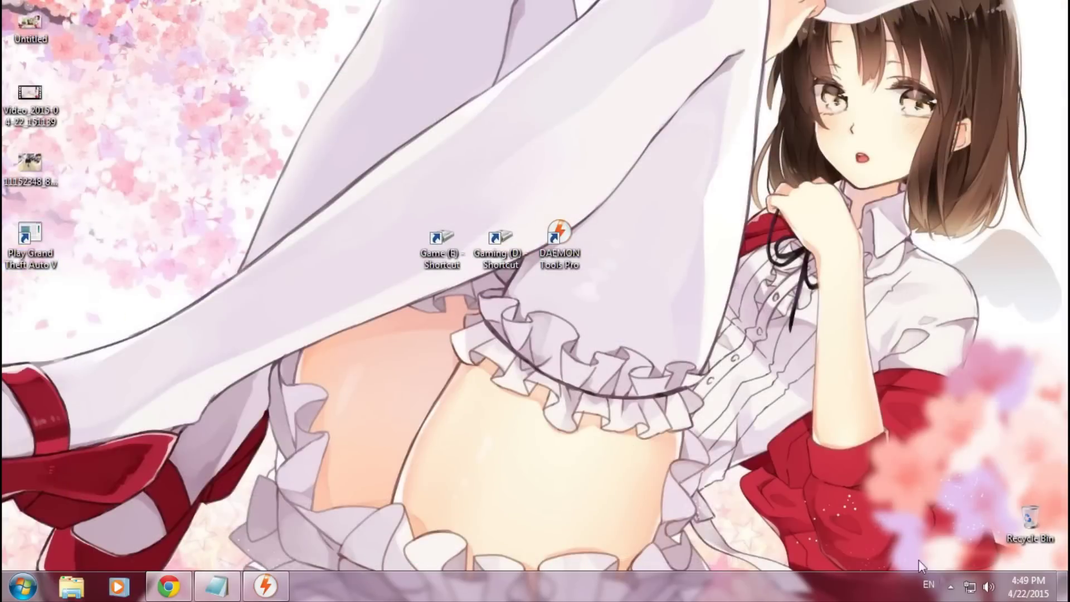
Add the line "ok phần cài đặt đã xong,giờ mình crack game" at the end of the Notepad note and minimize Notepad.
{"action": "left_click", "coordinate": [957, 584]}
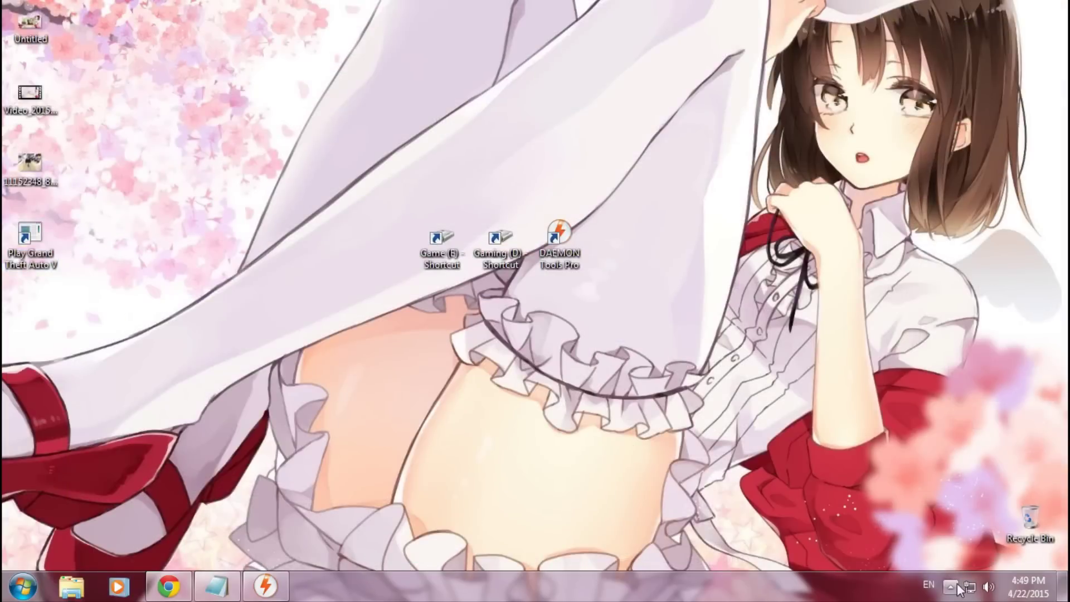
{"action": "left_click", "coordinate": [225, 592]}
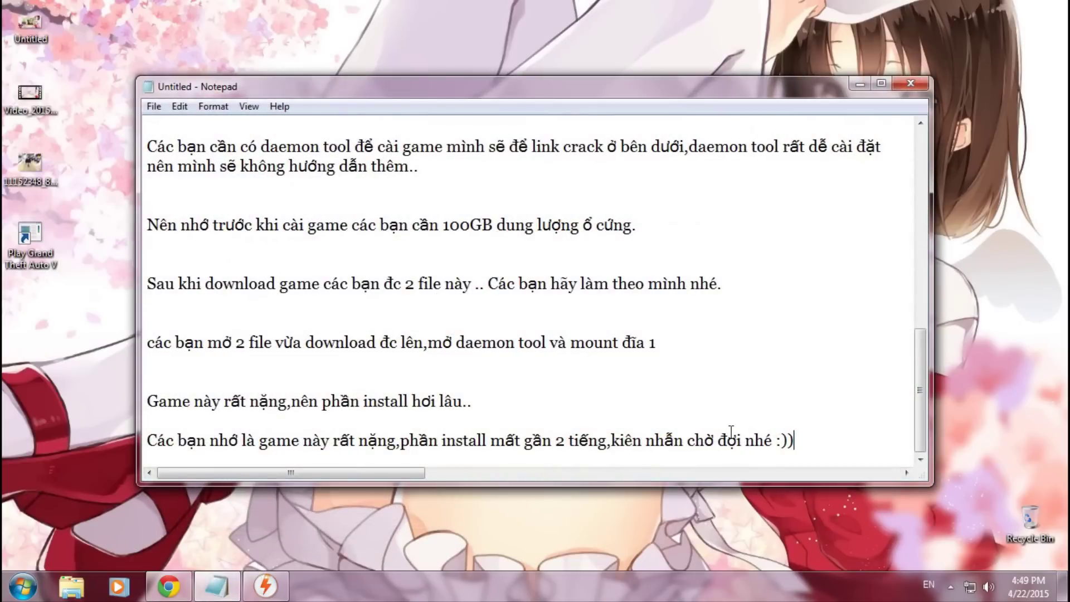
{"action": "key", "text": "Return"}
{"action": "key", "text": "Return"}
{"action": "type", "text": "ok "}
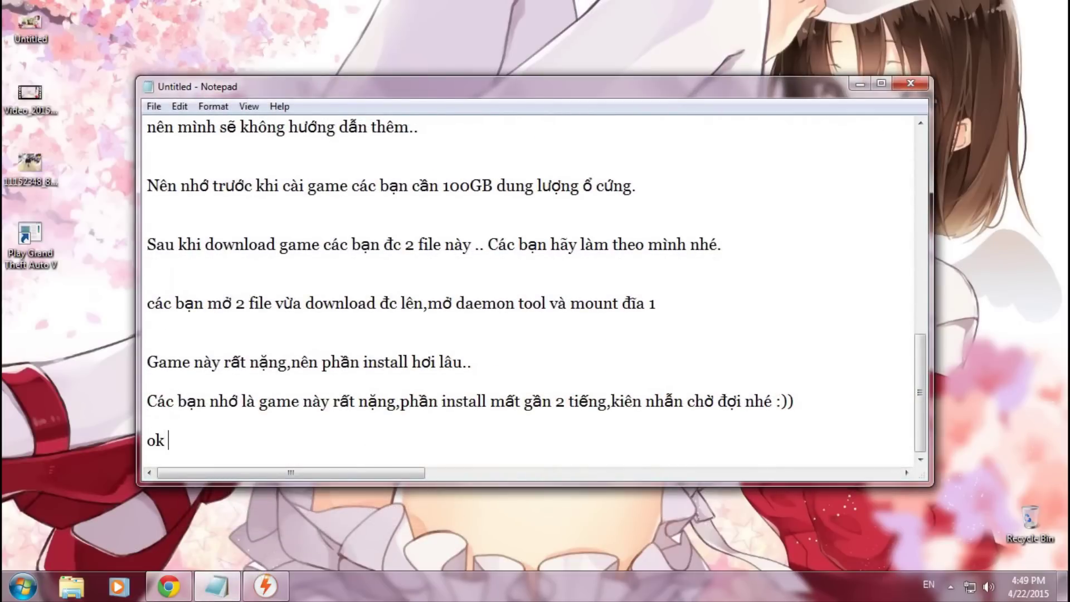
{"action": "type", "text": "phần caif ddawtj đ"}
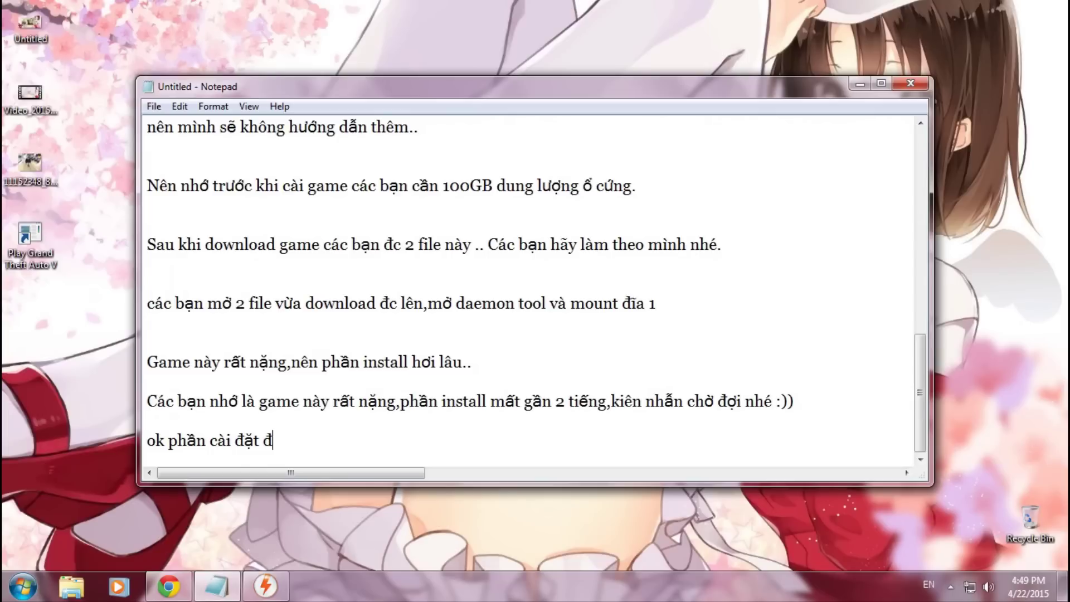
{"action": "type", "text": "ã xong,giờ mình"}
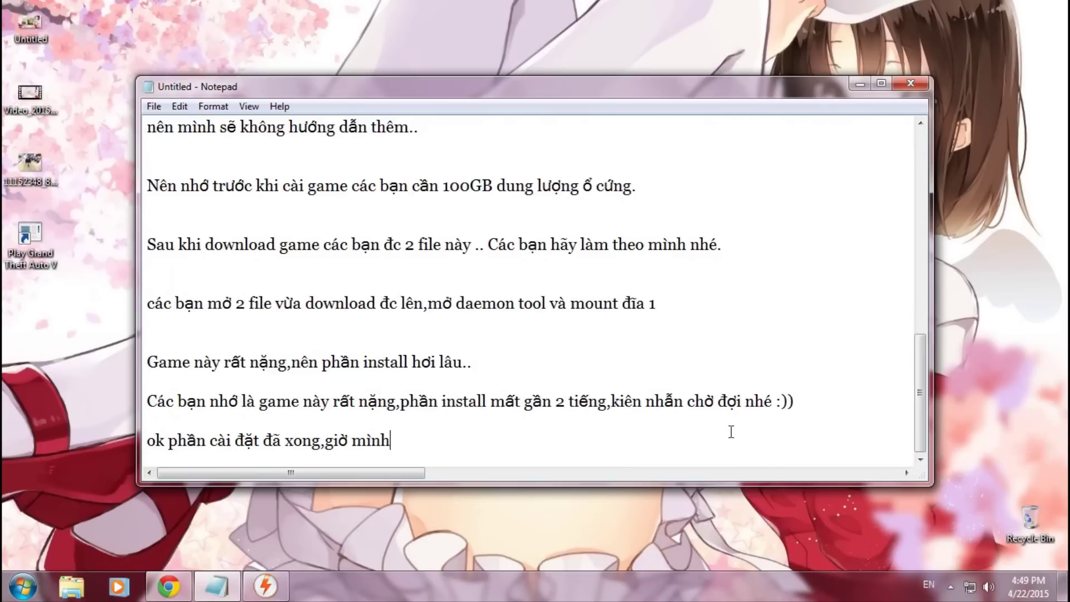
{"action": "type", "text": " crack game"}
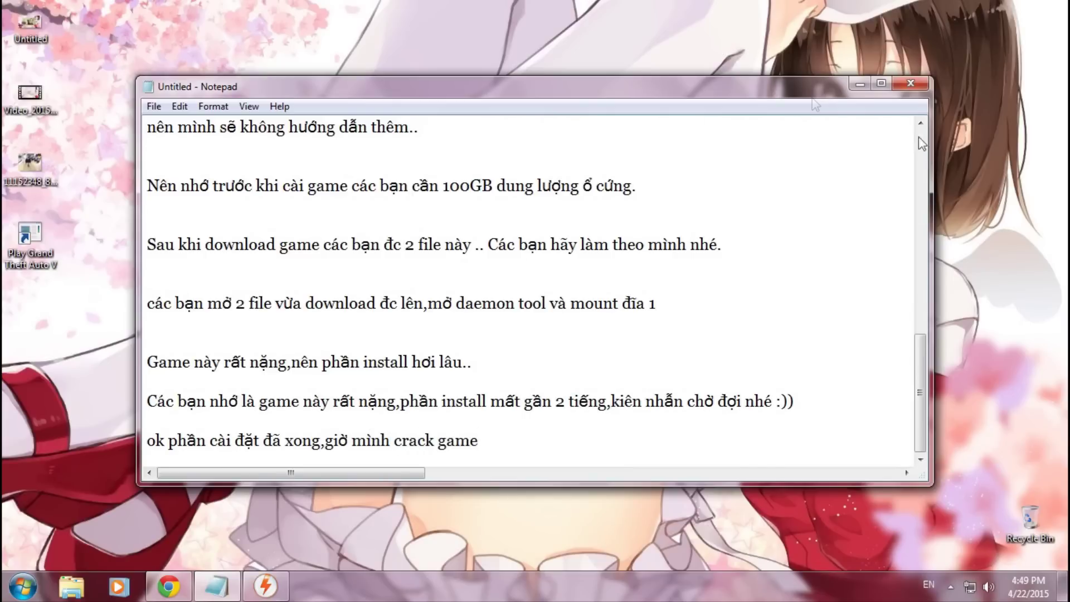
{"action": "left_click", "coordinate": [859, 84]}
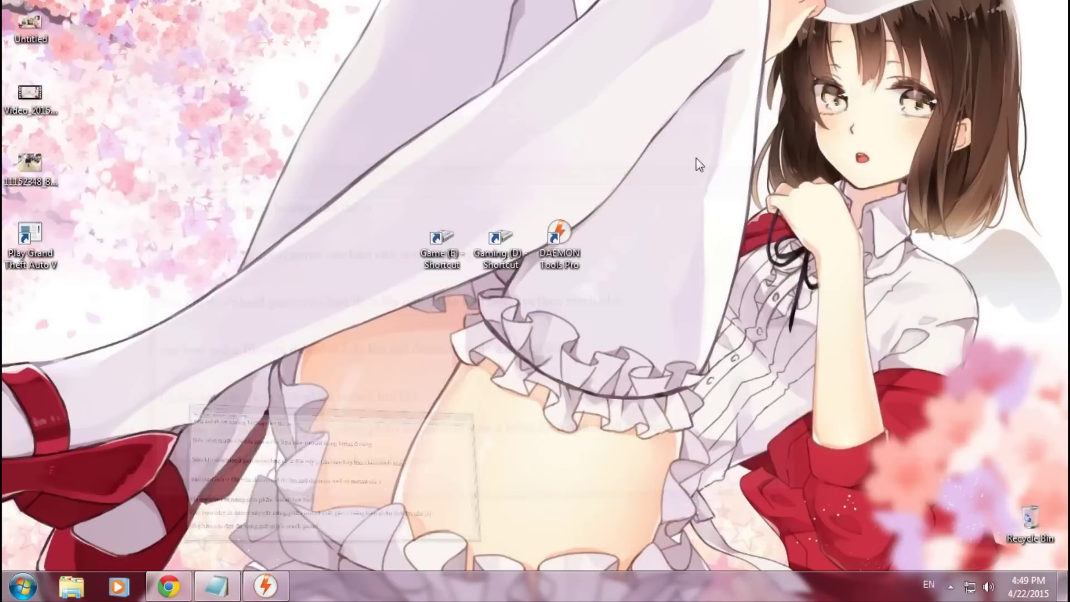
Extract the ChiaSeIT.Vn-Grand.Theft.Auto.V.Update.2.and.Crack-3DM archive in place within the GTA5 folder on Gaming (D:).
{"action": "double_click", "coordinate": [496, 241]}
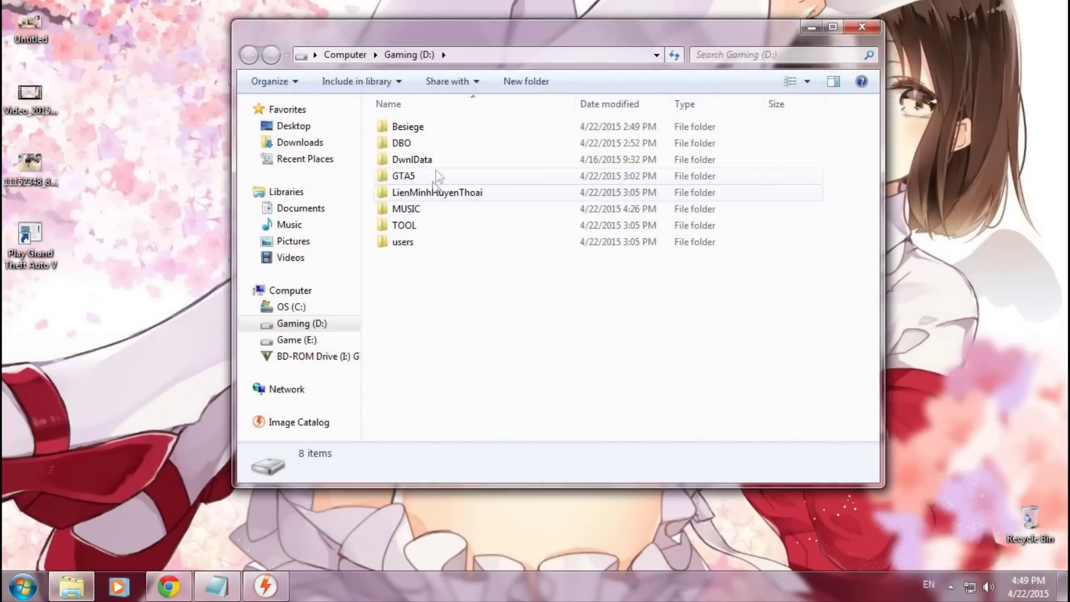
{"action": "double_click", "coordinate": [438, 176]}
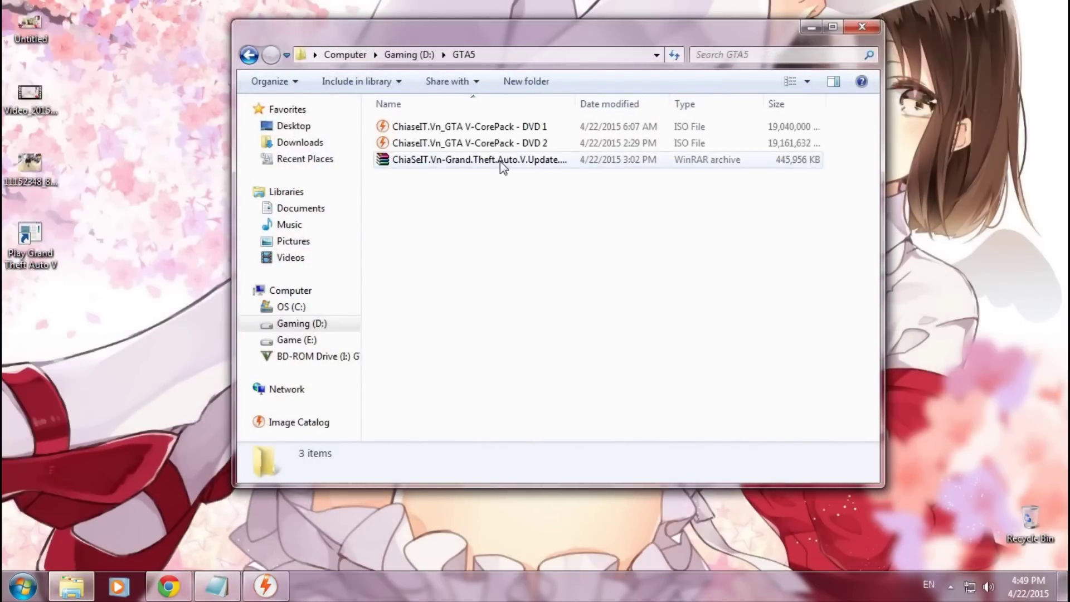
{"action": "double_click", "coordinate": [500, 161]}
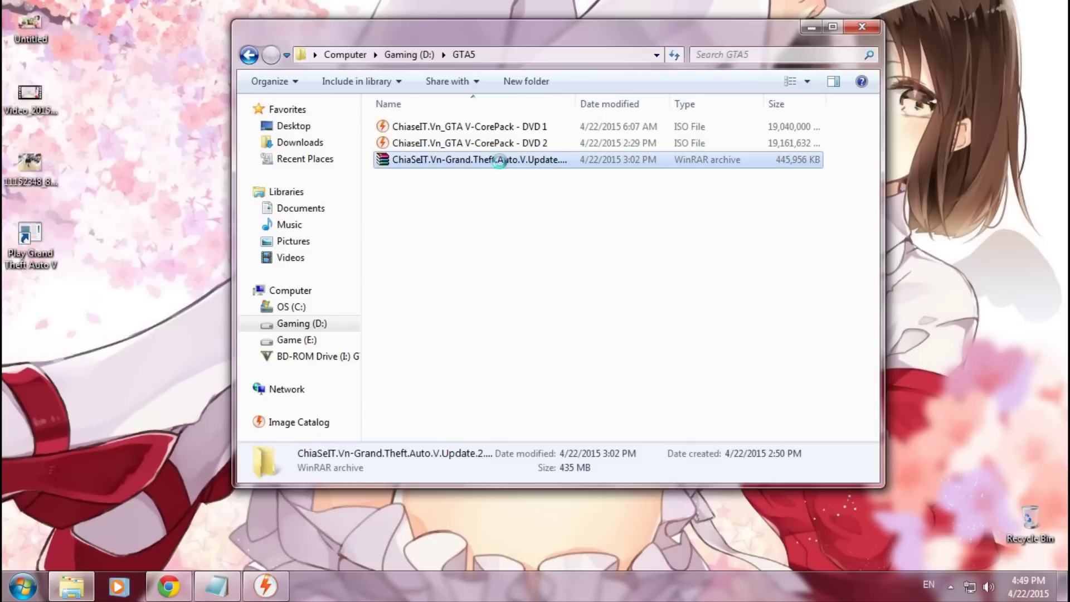
{"action": "right_click", "coordinate": [500, 161]}
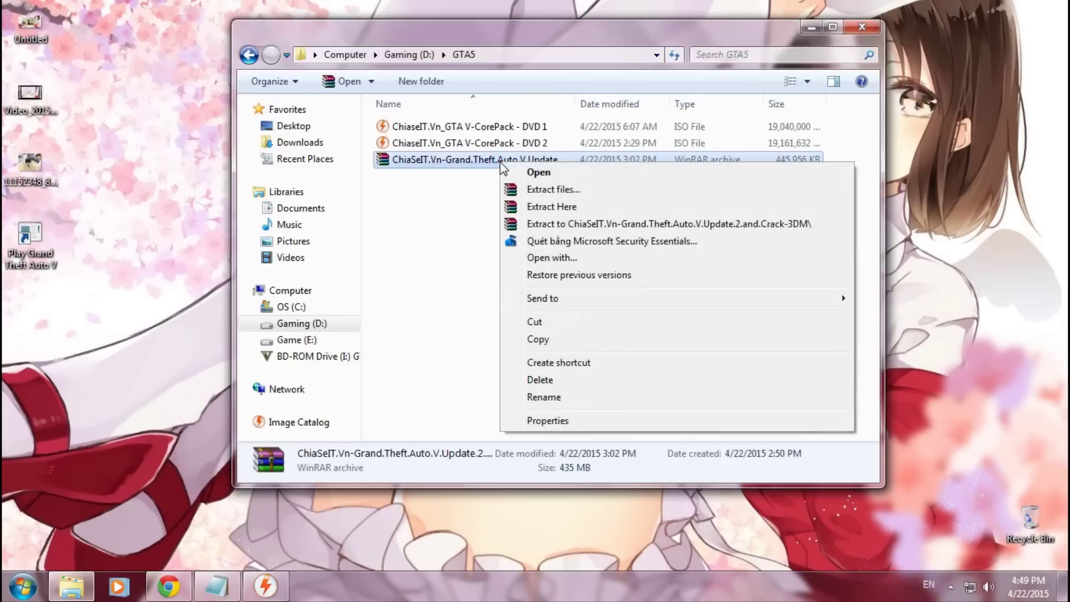
{"action": "left_click", "coordinate": [560, 206]}
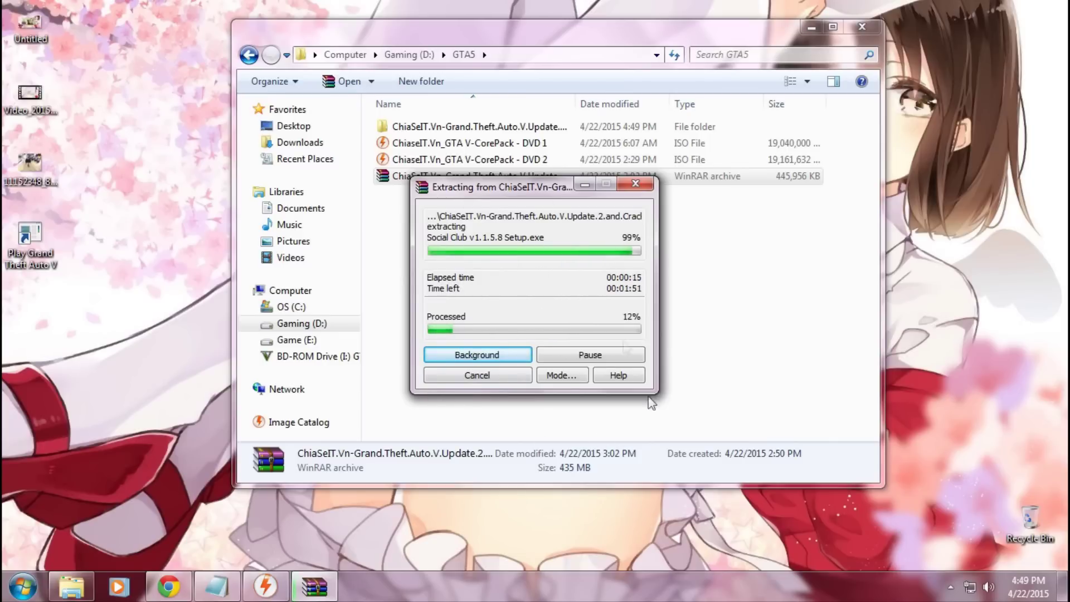
{"action": "left_click", "coordinate": [549, 193]}
{"action": "left_click", "coordinate": [574, 196]}
{"action": "left_click_drag", "start_coordinate": [574, 196], "coordinate": [557, 195]}
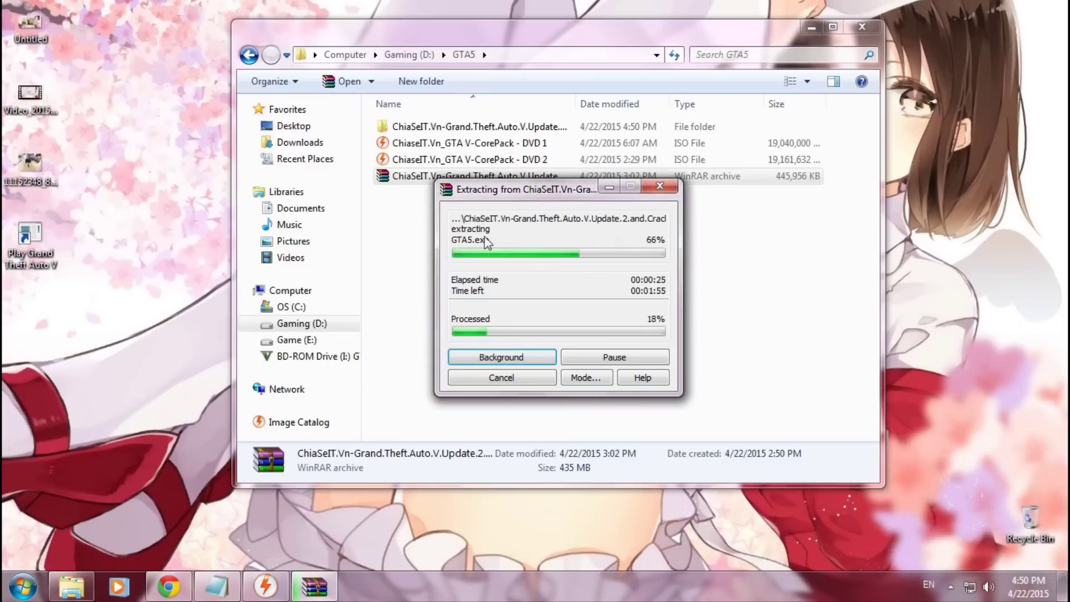
Turn off real-time protection in Microsoft Security Essentials, save the change and close its window.
{"action": "left_click", "coordinate": [949, 584]}
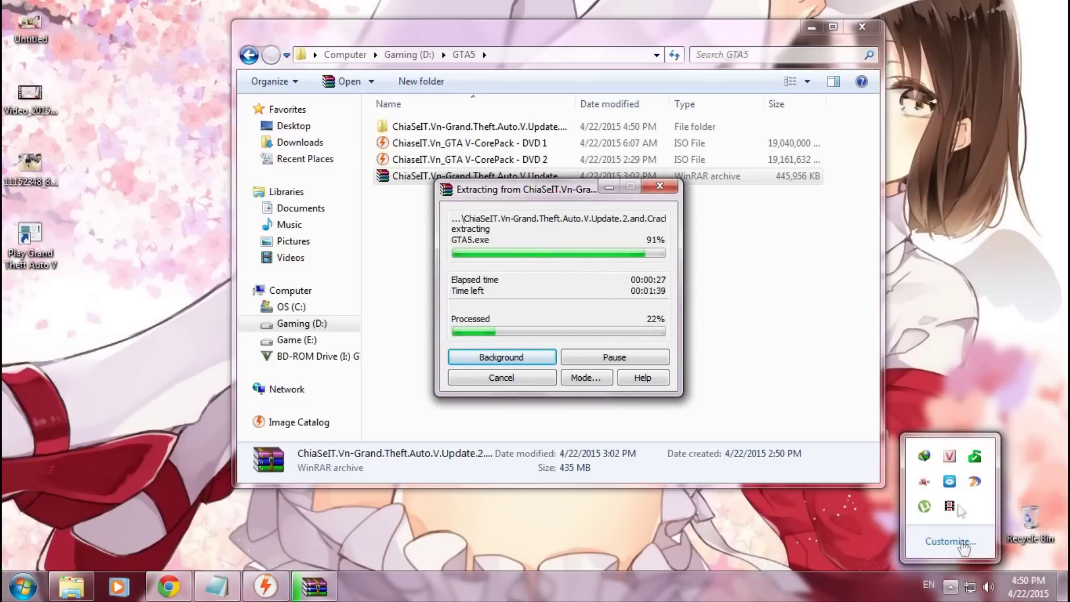
{"action": "left_click", "coordinate": [977, 457]}
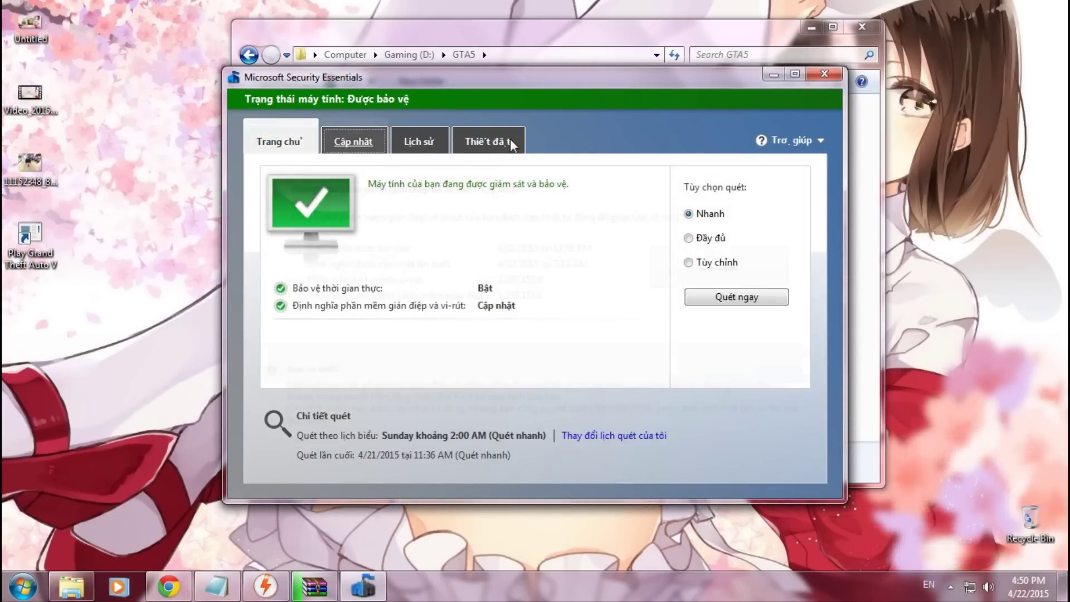
{"action": "left_click", "coordinate": [493, 140]}
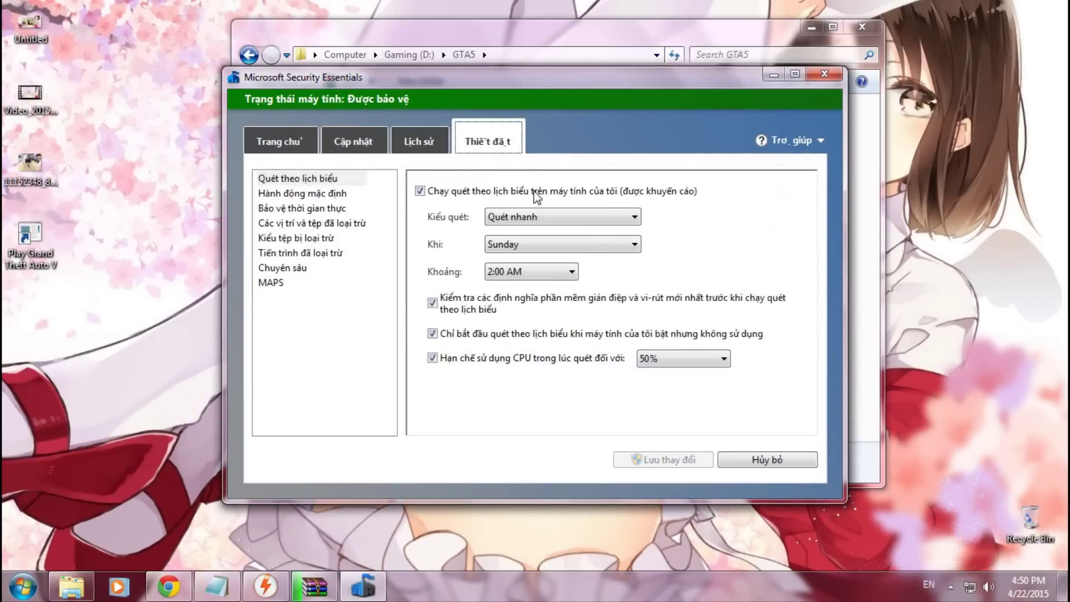
{"action": "left_click", "coordinate": [310, 208]}
{"action": "left_click", "coordinate": [420, 189]}
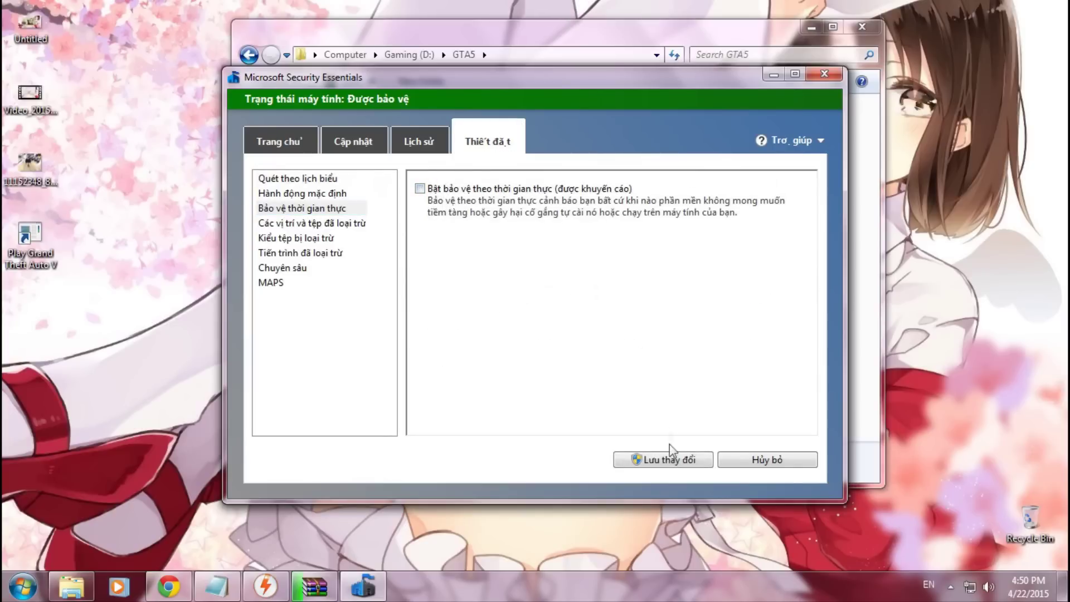
{"action": "left_click", "coordinate": [671, 461]}
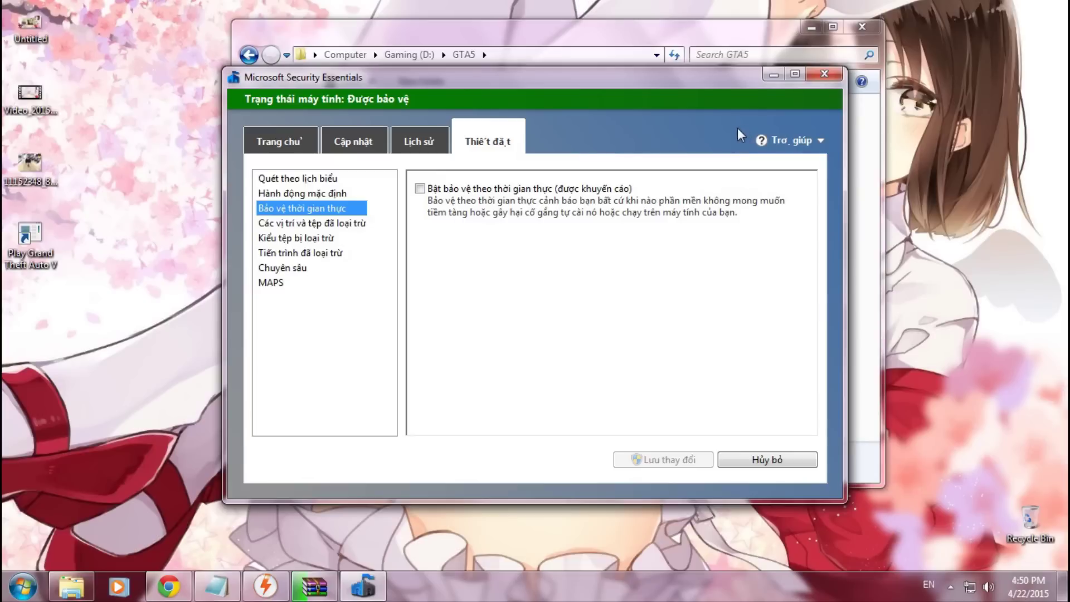
{"action": "left_click", "coordinate": [825, 74]}
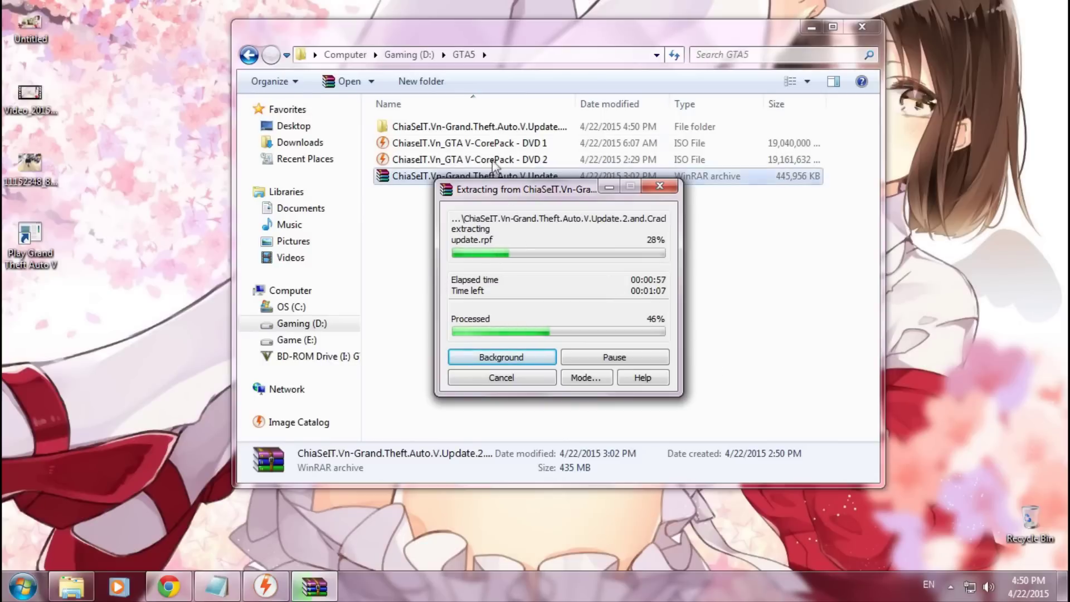
Check the contents of the extracted update and crack folder, return to the GTA5 folder and minimize its window.
{"action": "double_click", "coordinate": [501, 127]}
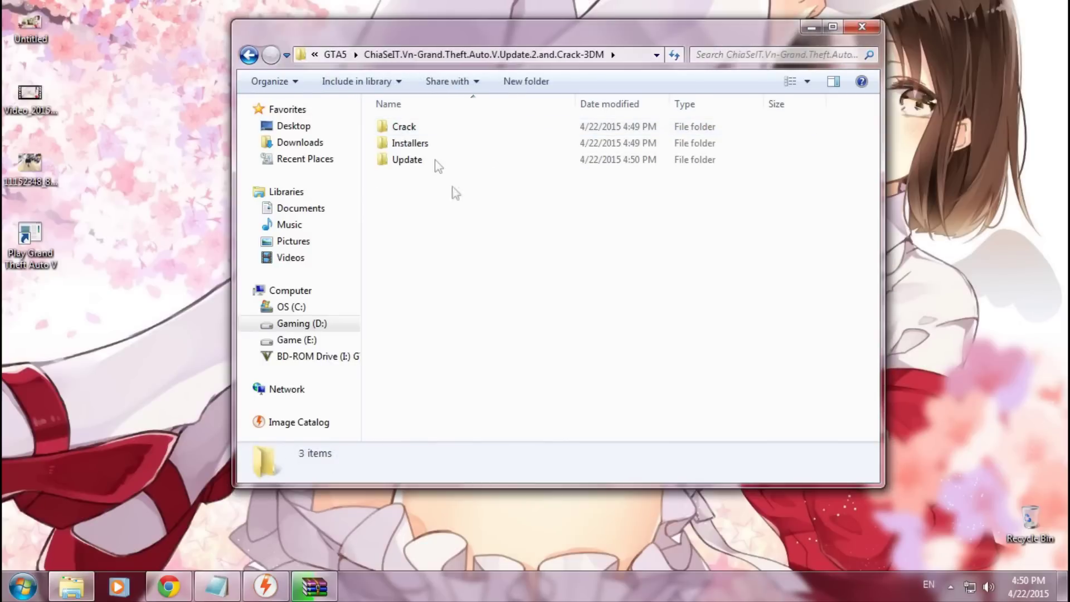
{"action": "left_click", "coordinate": [249, 56]}
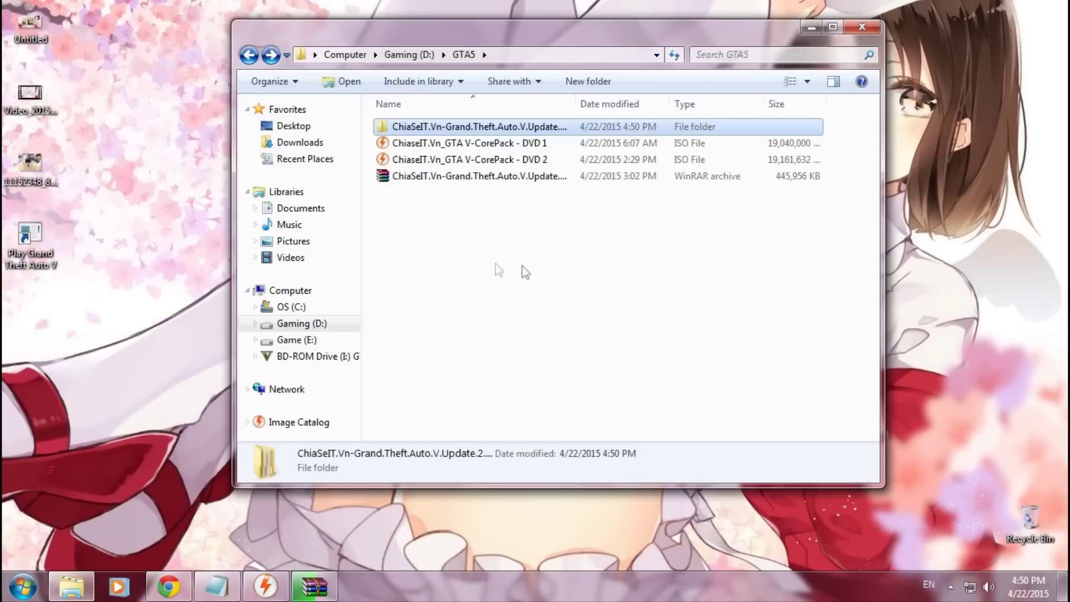
{"action": "left_click", "coordinate": [523, 266]}
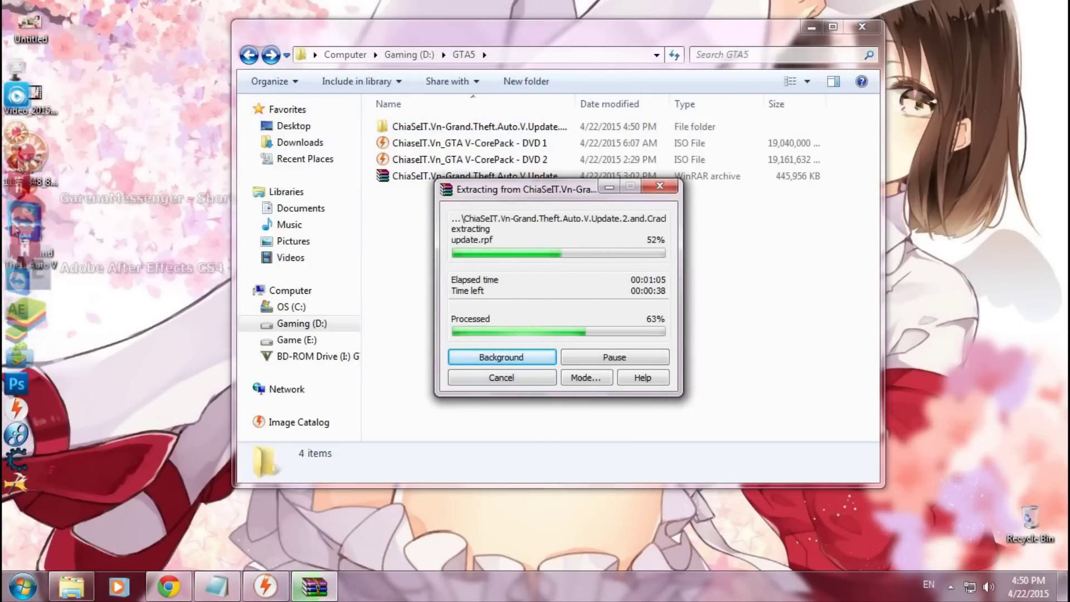
{"action": "left_click", "coordinate": [811, 27]}
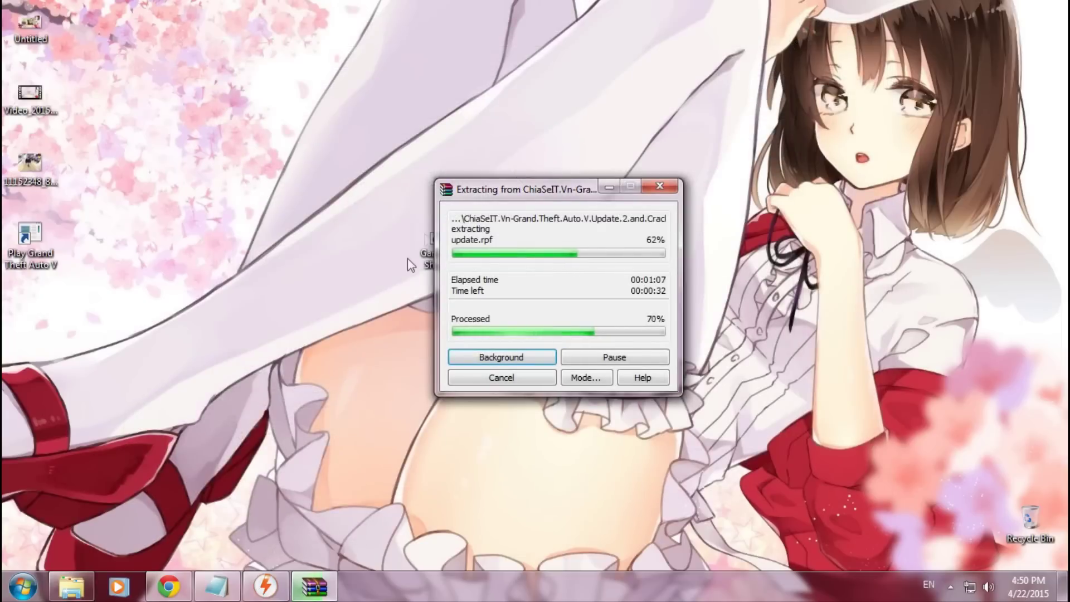
Move the extraction progress window aside and examine the Grand Theft Auto V folder on Game (E:).
{"action": "left_click_drag", "start_coordinate": [544, 187], "coordinate": [690, 186]}
{"action": "double_click", "coordinate": [463, 242]}
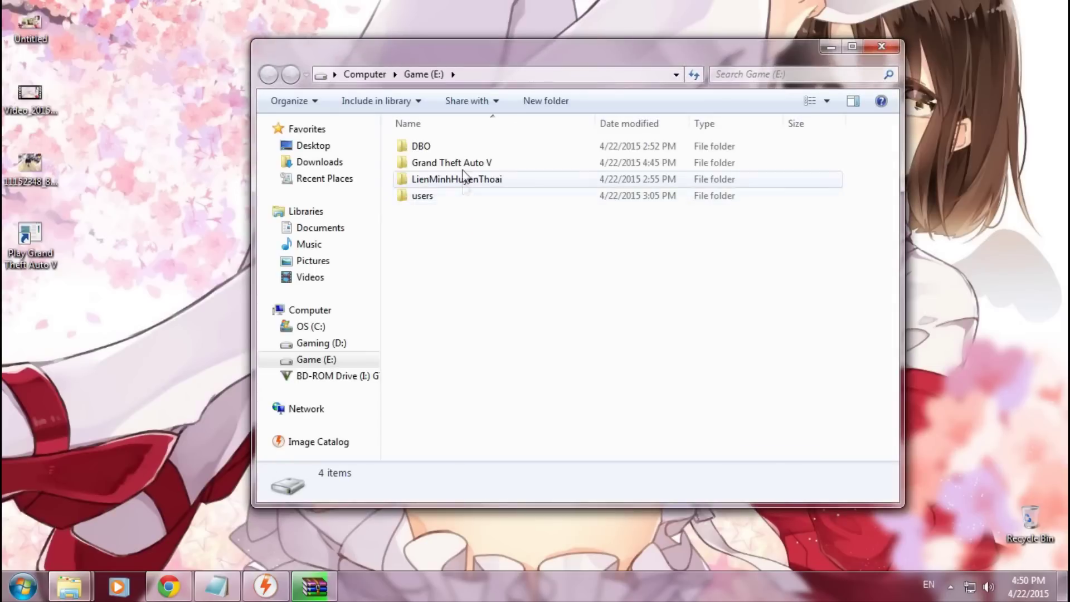
{"action": "double_click", "coordinate": [466, 161]}
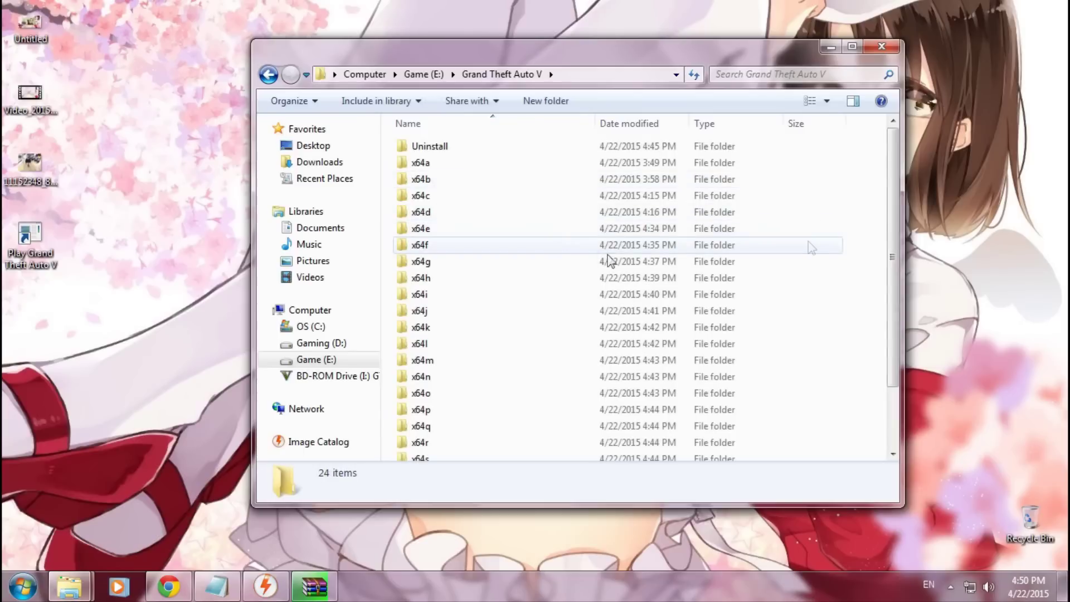
{"action": "left_click_drag", "start_coordinate": [893, 184], "coordinate": [894, 245]}
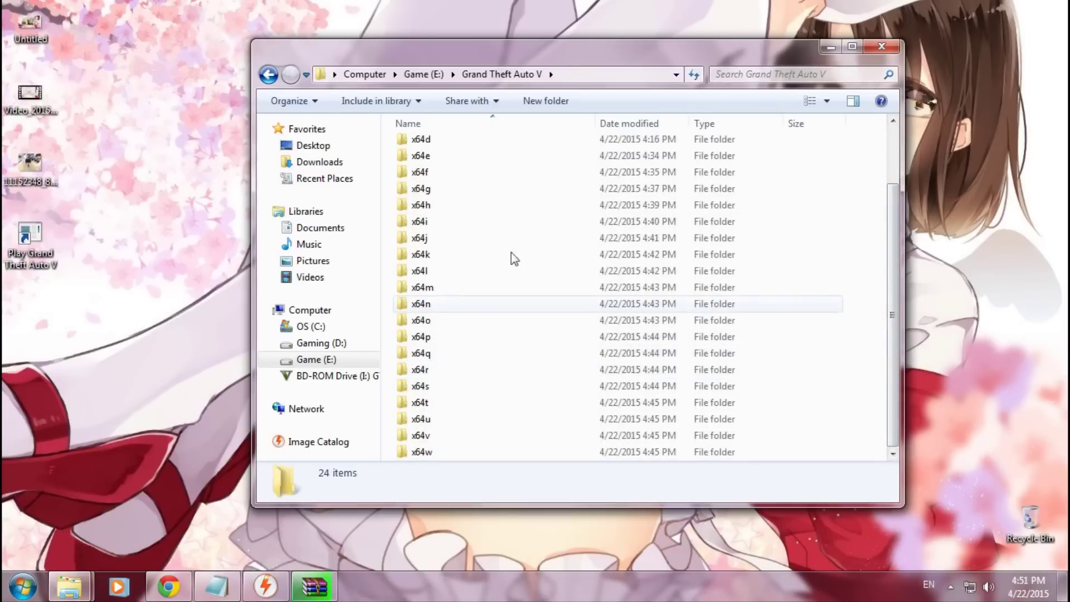
{"action": "scroll", "coordinate": [529, 262], "scroll_direction": "up", "scroll_amount": 2}
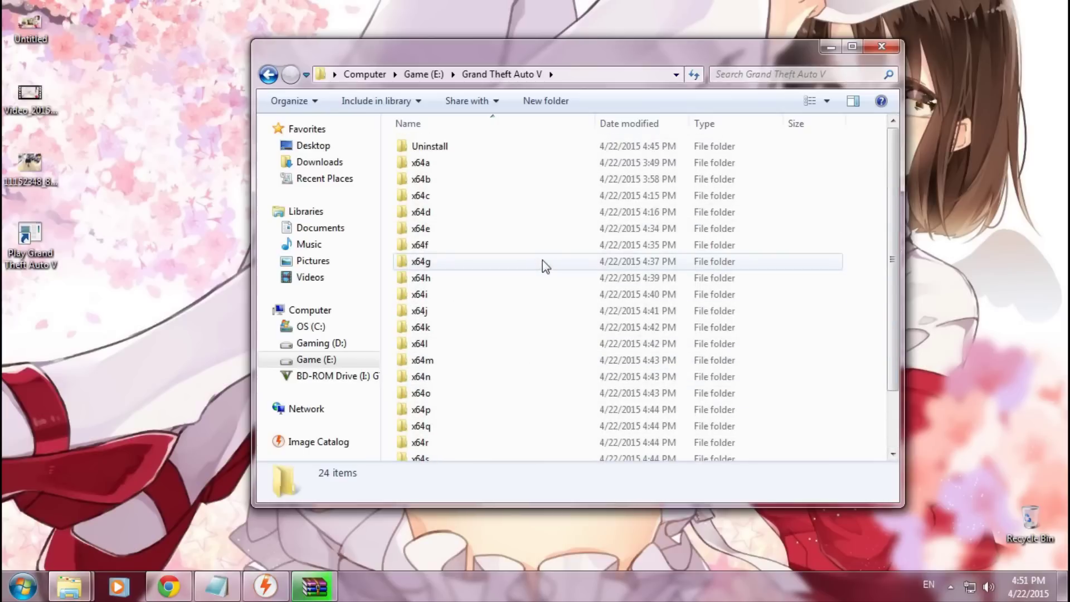
Look through the files in the x64a folder and return to the Grand Theft Auto V folder.
{"action": "double_click", "coordinate": [502, 165]}
{"action": "scroll", "coordinate": [534, 231], "scroll_direction": "down", "scroll_amount": 2}
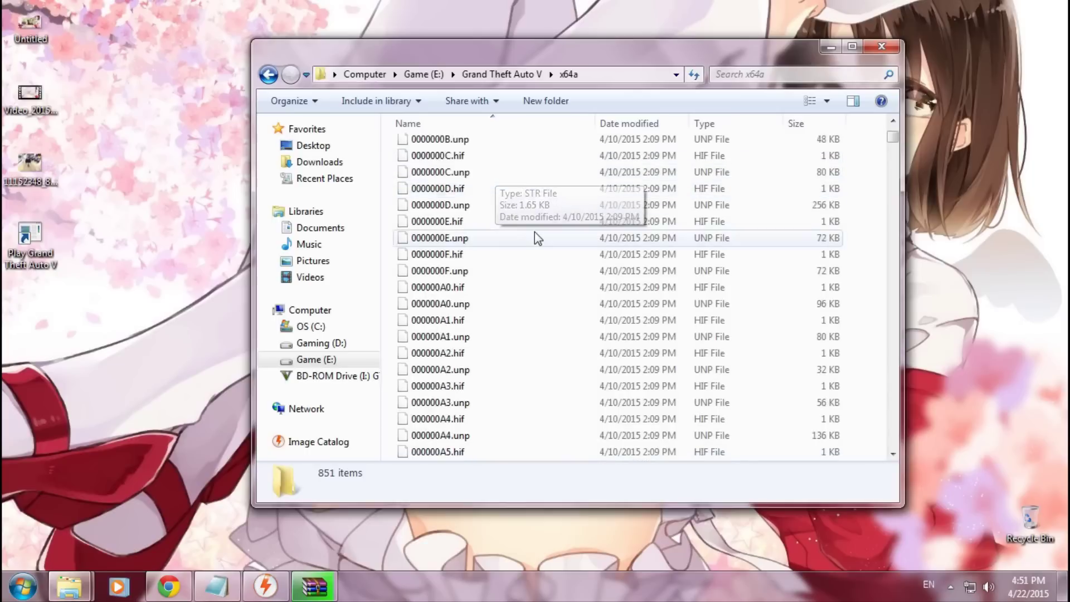
{"action": "left_click", "coordinate": [896, 207]}
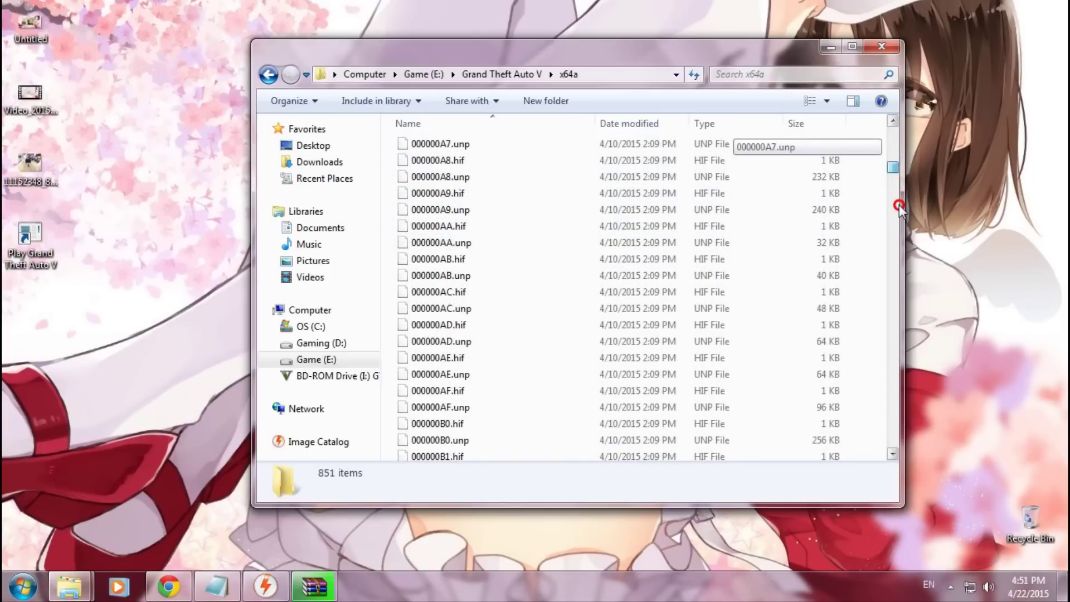
{"action": "left_click_drag", "start_coordinate": [898, 208], "coordinate": [895, 135]}
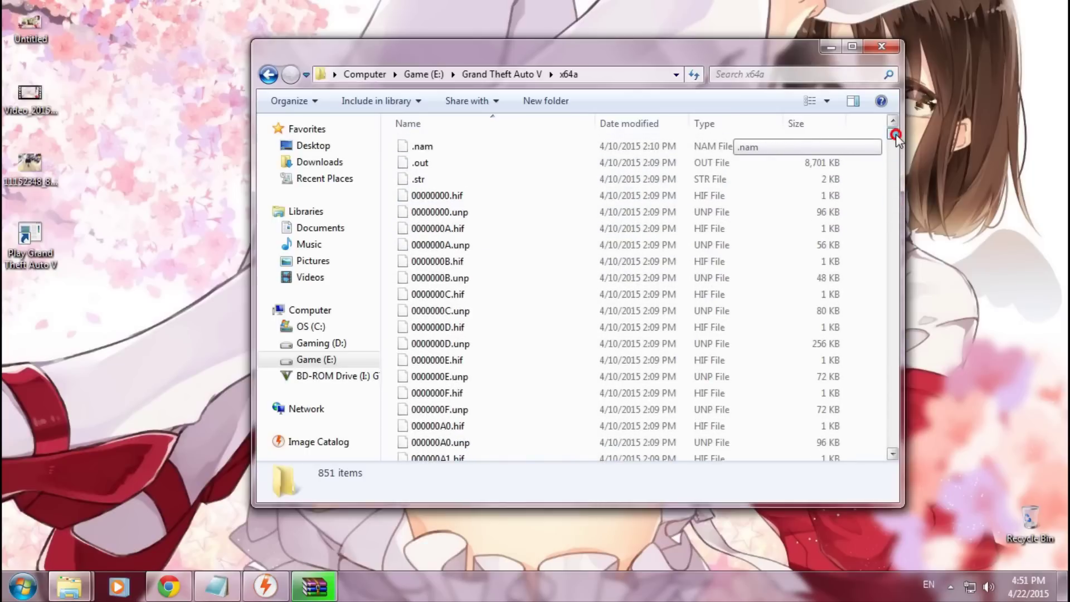
{"action": "left_click", "coordinate": [268, 74]}
Look through the files in the x64w folder and minimize the Explorer window.
{"action": "scroll", "coordinate": [467, 247], "scroll_direction": "down", "scroll_amount": 1}
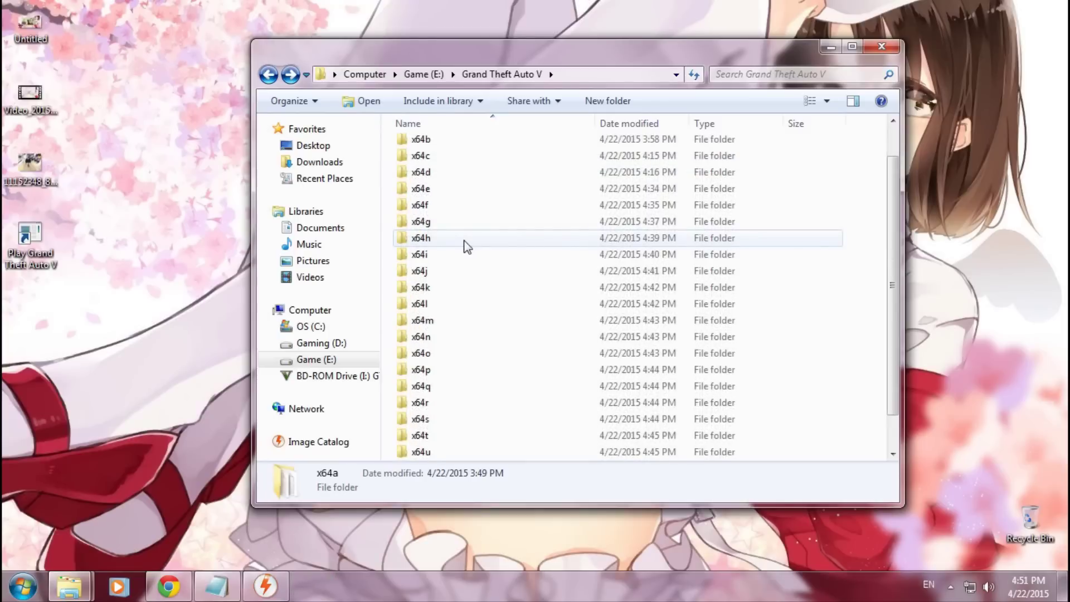
{"action": "scroll", "coordinate": [467, 247], "scroll_direction": "down", "scroll_amount": 1}
{"action": "double_click", "coordinate": [448, 451]}
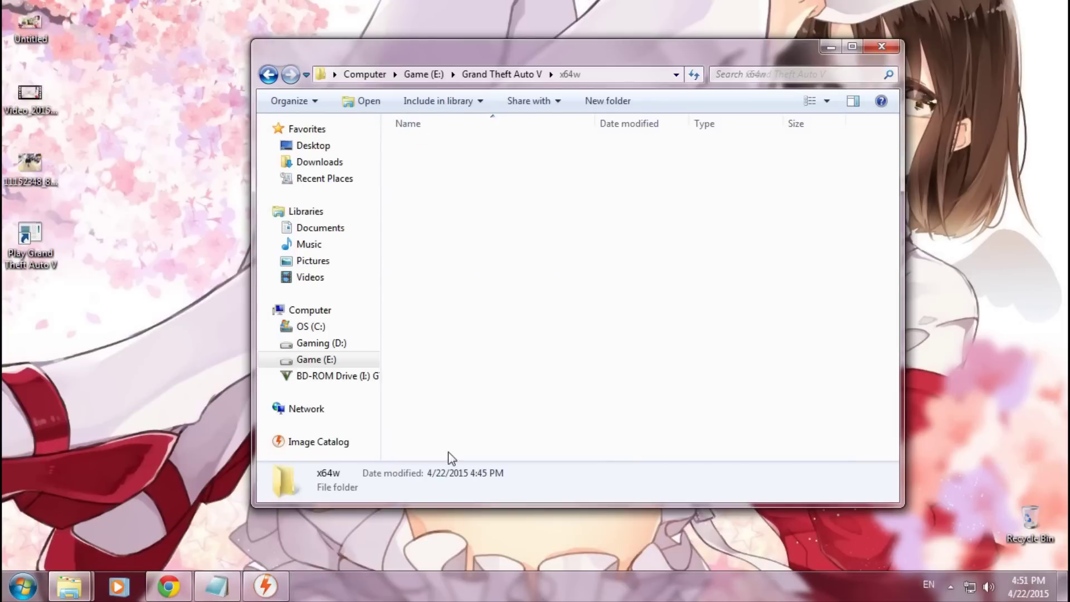
{"action": "scroll", "coordinate": [566, 267], "scroll_direction": "down", "scroll_amount": 20}
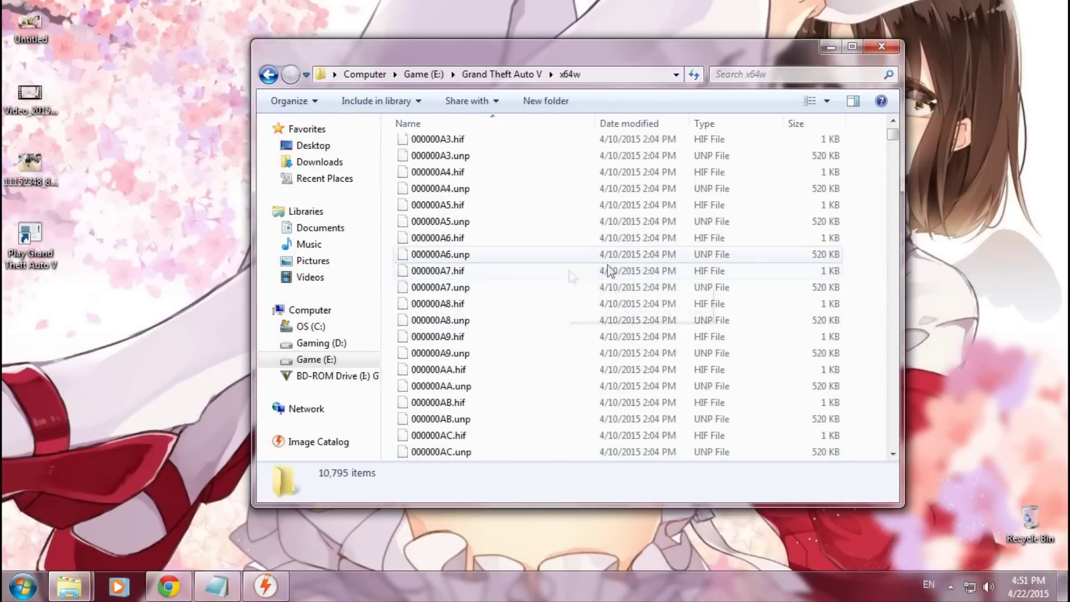
{"action": "left_click_drag", "start_coordinate": [892, 134], "coordinate": [893, 145]}
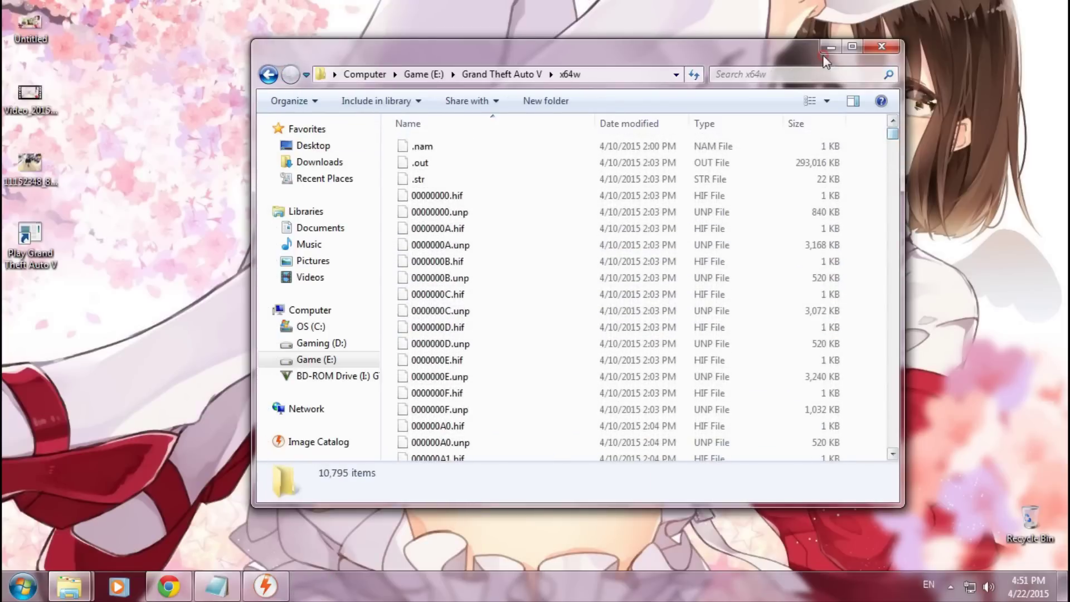
{"action": "left_click", "coordinate": [825, 49]}
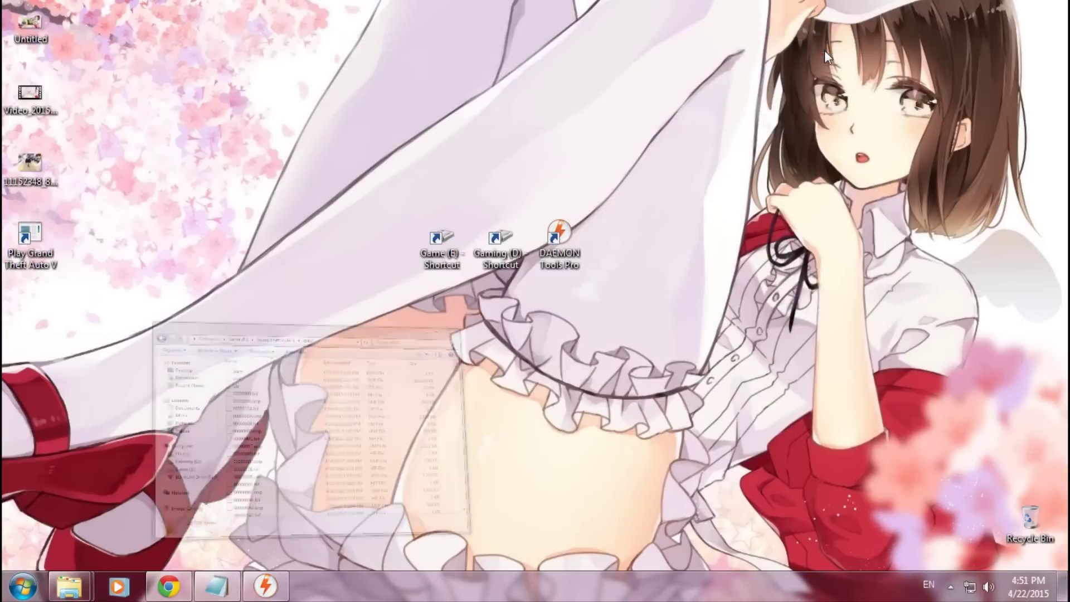
Restore the minimized x64w and GTA5 Explorer windows.
{"action": "left_click", "coordinate": [70, 586]}
{"action": "left_click", "coordinate": [223, 507]}
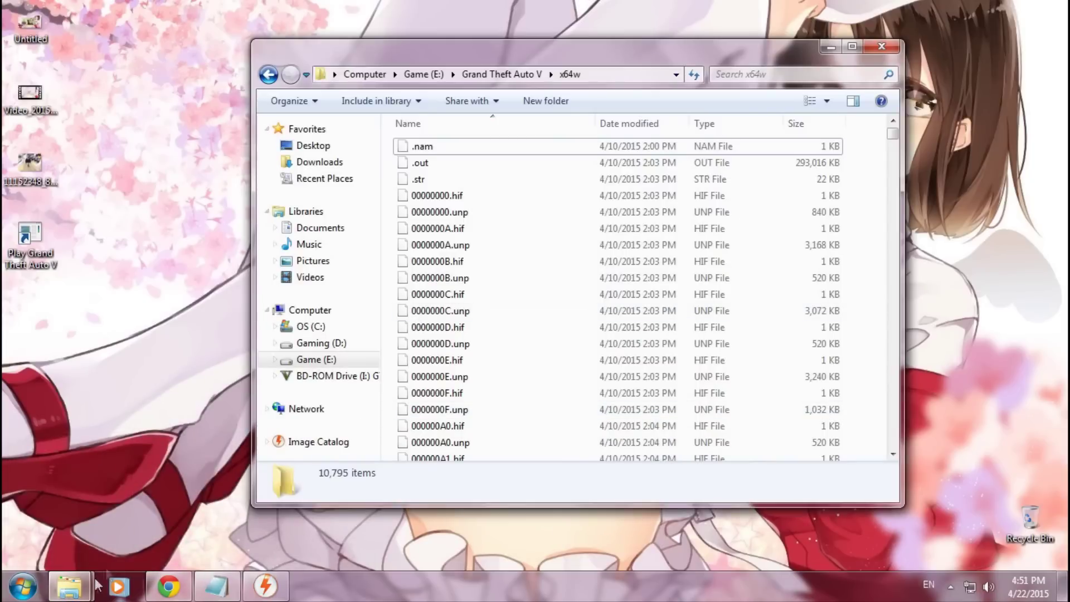
{"action": "left_click", "coordinate": [70, 585]}
{"action": "left_click", "coordinate": [100, 513]}
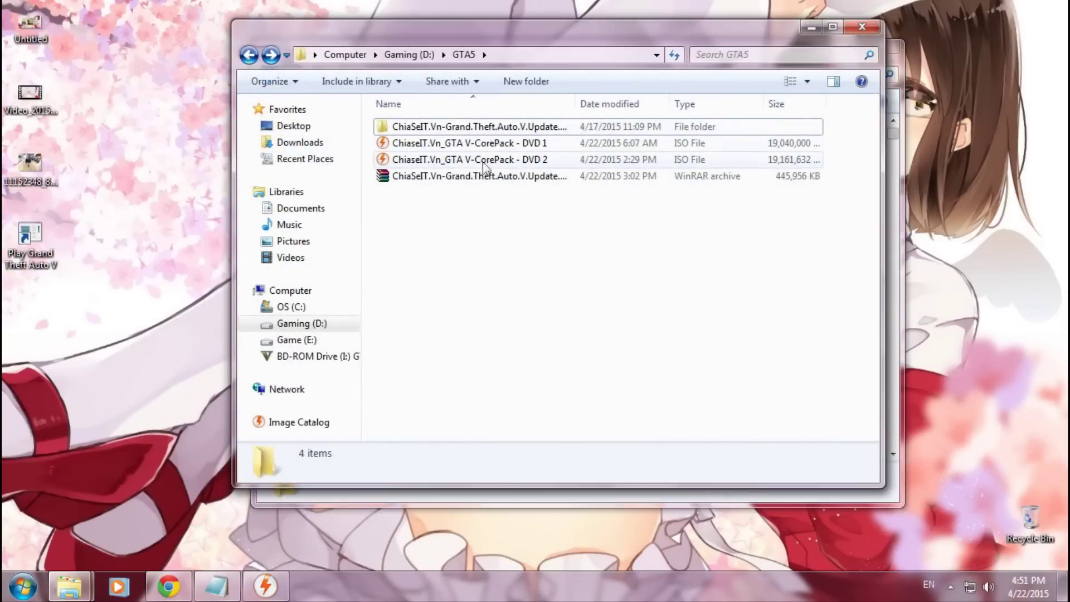
Look at the files in the Crack folder of the extracted update and crack folder and return to the parent folder.
{"action": "double_click", "coordinate": [502, 126]}
{"action": "double_click", "coordinate": [405, 127]}
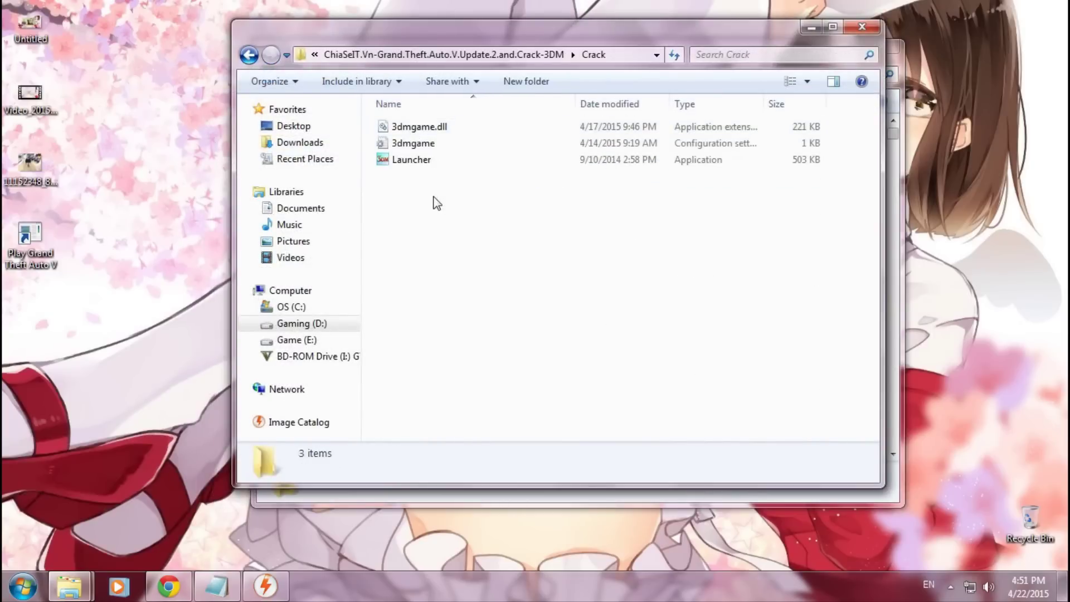
{"action": "left_click_drag", "start_coordinate": [436, 204], "coordinate": [432, 143]}
{"action": "left_click", "coordinate": [444, 270]}
{"action": "key", "text": "BackSpace"}
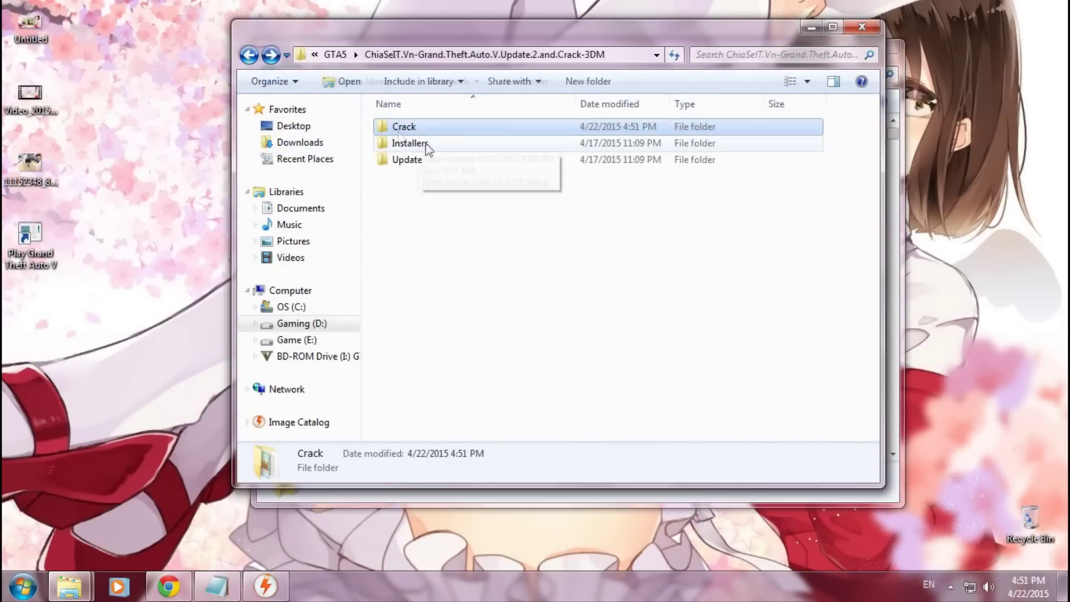
Run Social Club v1.1.5.8 Setup from the Installers folder, accept the license agreement and start the installation.
{"action": "double_click", "coordinate": [409, 143]}
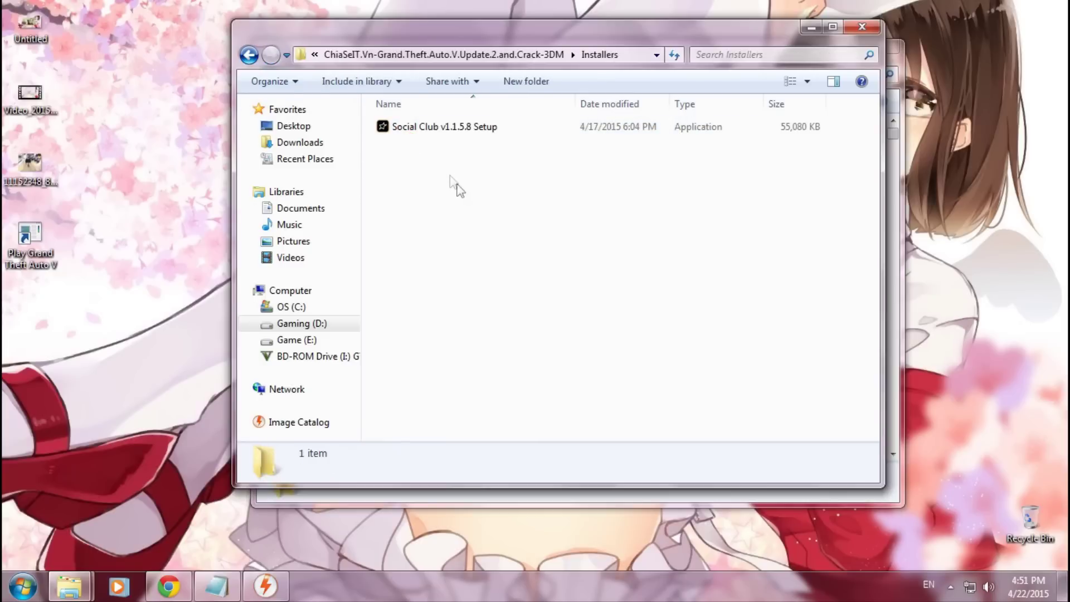
{"action": "double_click", "coordinate": [449, 129]}
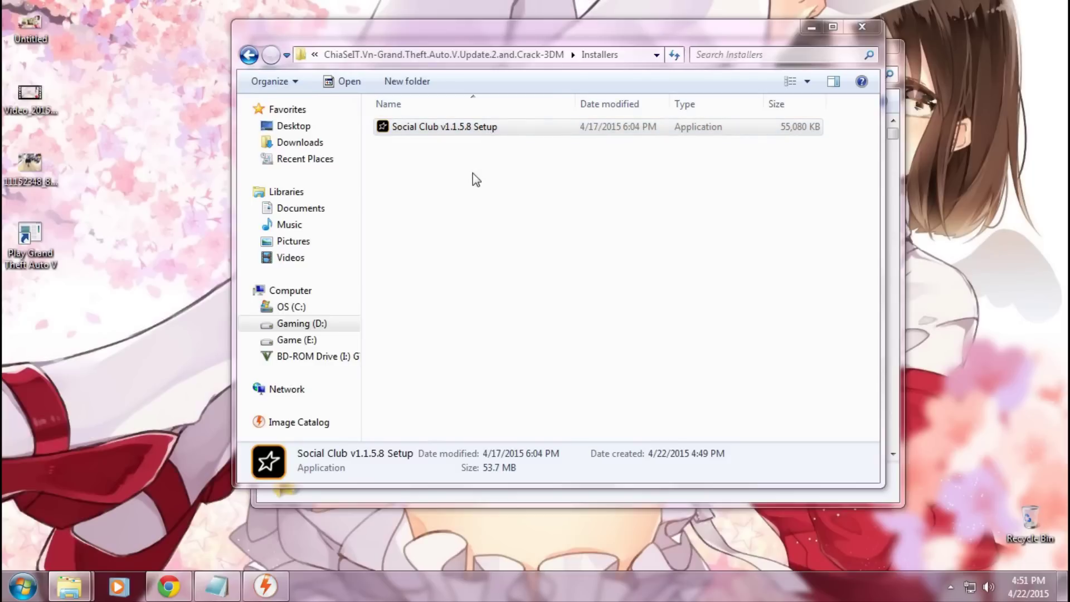
{"action": "left_click", "coordinate": [622, 419]}
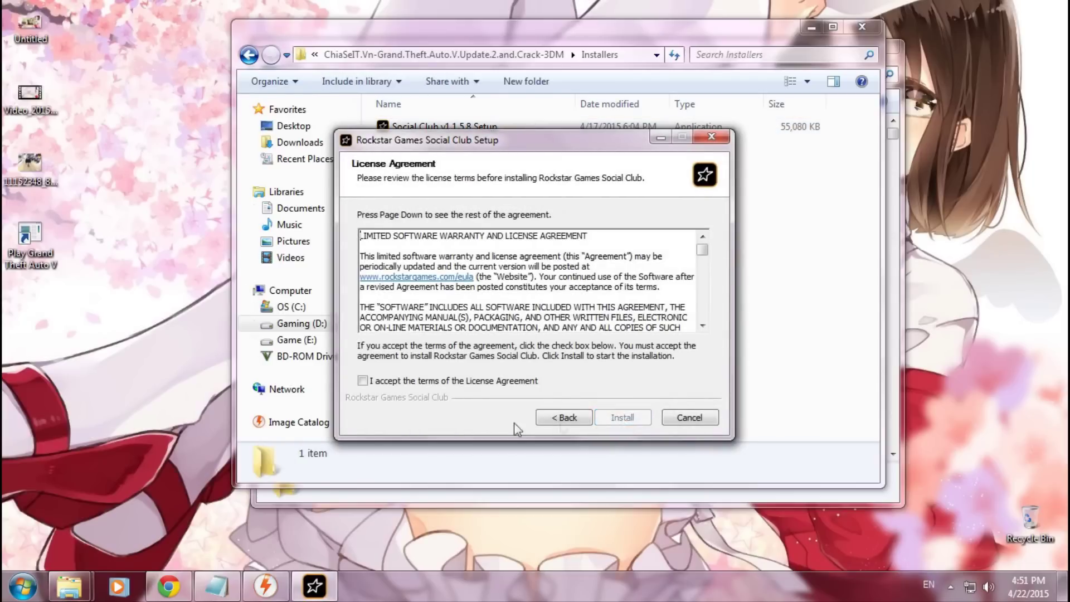
{"action": "left_click", "coordinate": [469, 382]}
{"action": "left_click", "coordinate": [619, 418]}
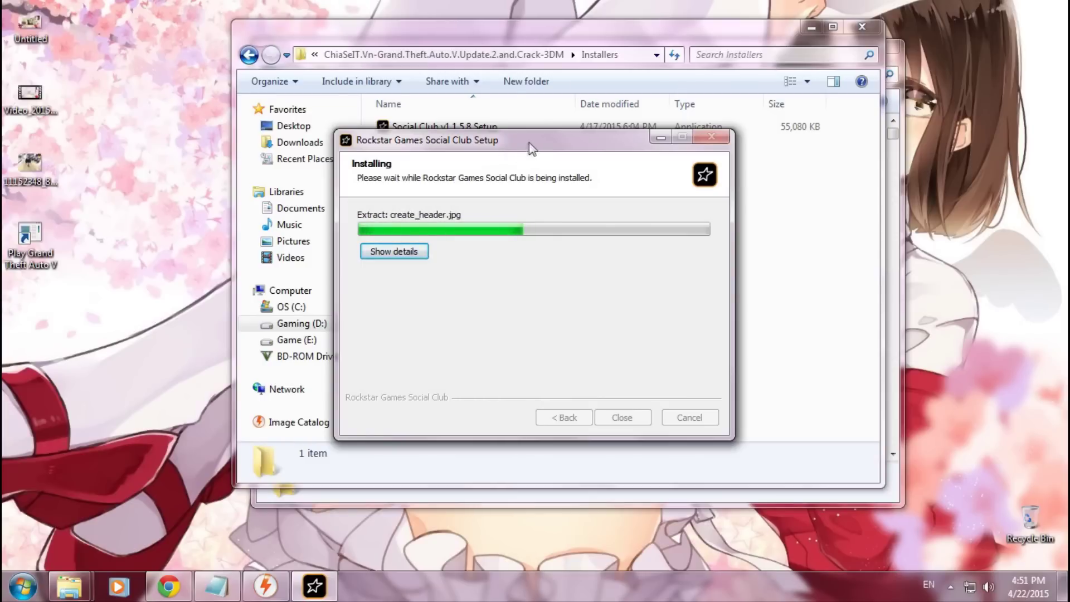
Look through the Update folder and its update subfolder in the extracted package, and return to the Update folder.
{"action": "left_click", "coordinate": [493, 49]}
{"action": "left_click", "coordinate": [493, 49]}
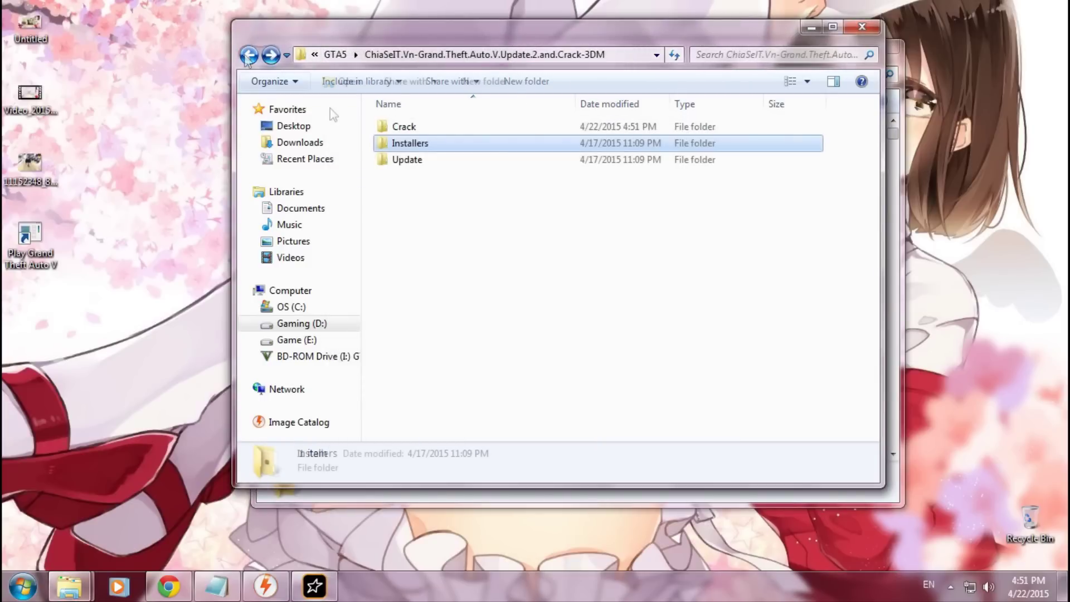
{"action": "double_click", "coordinate": [436, 162]}
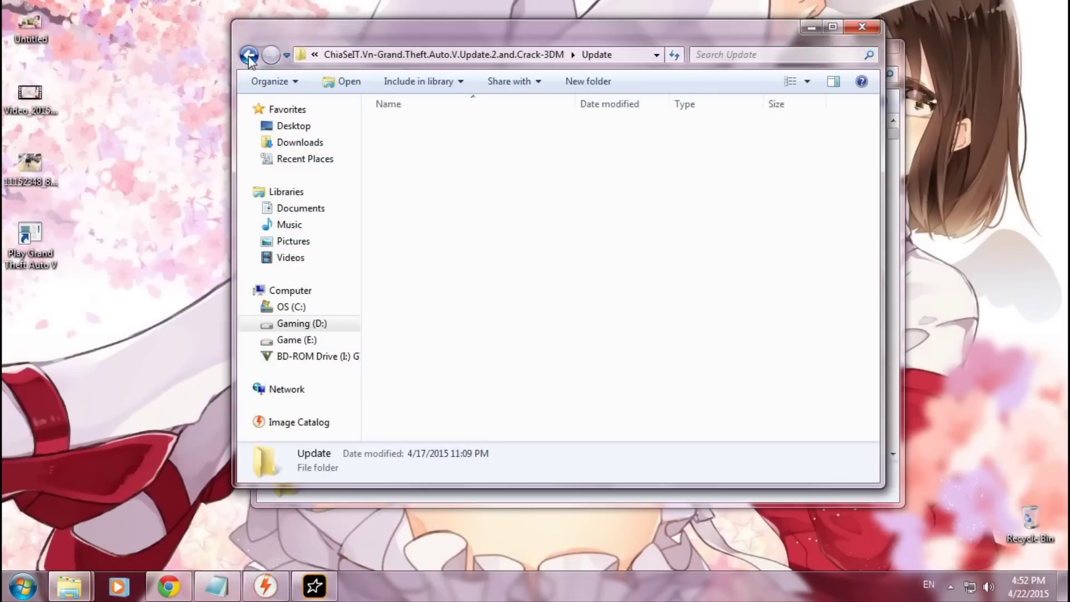
{"action": "left_click_drag", "start_coordinate": [423, 165], "coordinate": [424, 111]}
{"action": "left_click", "coordinate": [438, 242]}
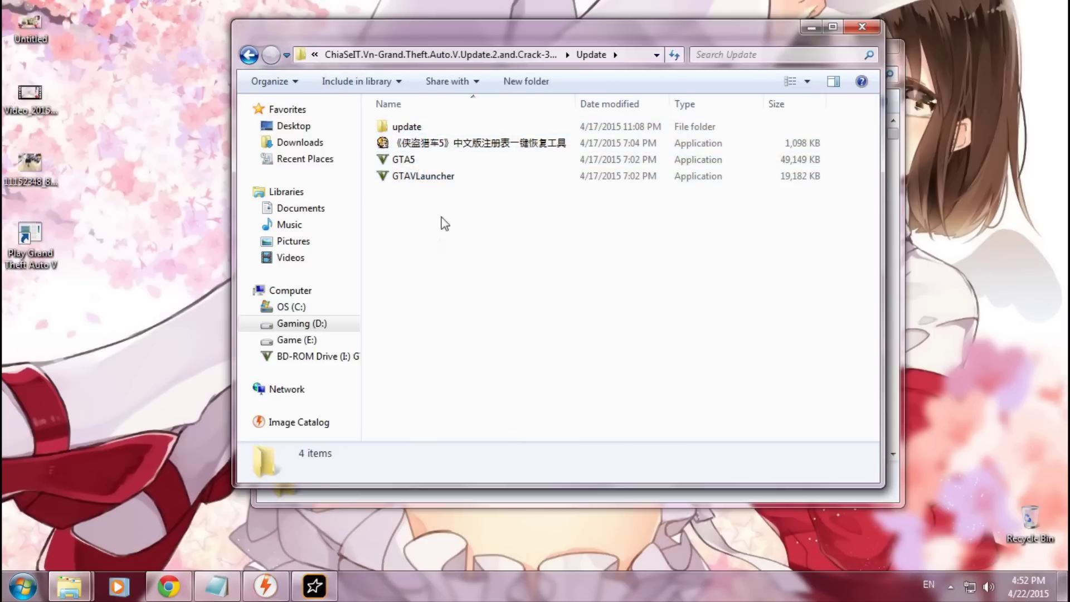
{"action": "double_click", "coordinate": [407, 126]}
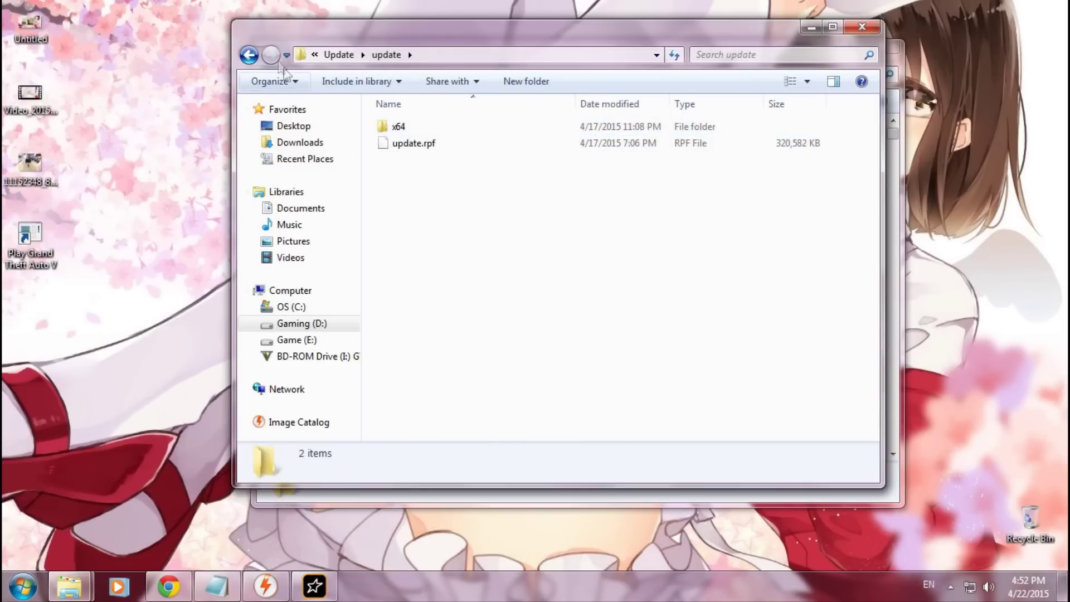
{"action": "left_click", "coordinate": [249, 54]}
{"action": "left_click", "coordinate": [447, 272]}
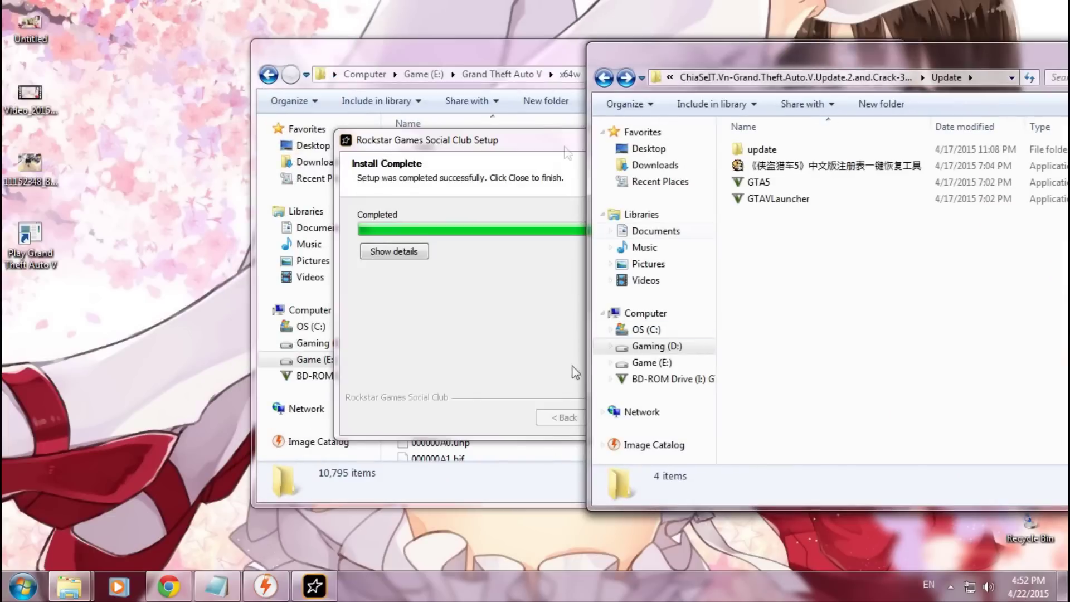
Close the completed Social Club setup and return to the Grand Theft Auto V folder in the window beside the Update folder.
{"action": "left_click_drag", "start_coordinate": [526, 140], "coordinate": [384, 144]}
{"action": "left_click", "coordinate": [481, 422]}
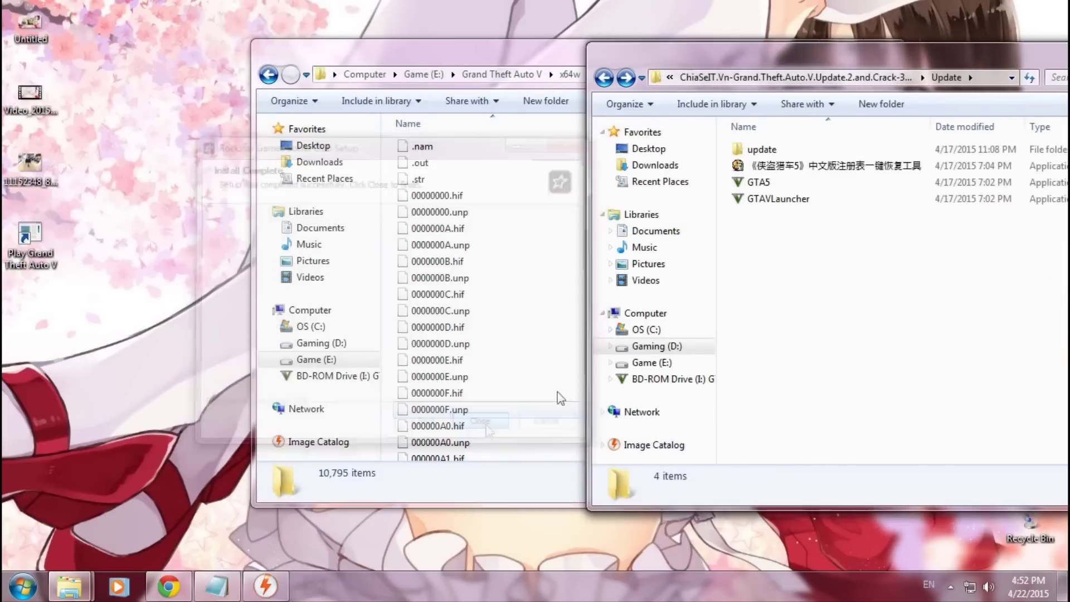
{"action": "left_click_drag", "start_coordinate": [450, 59], "coordinate": [379, 67]}
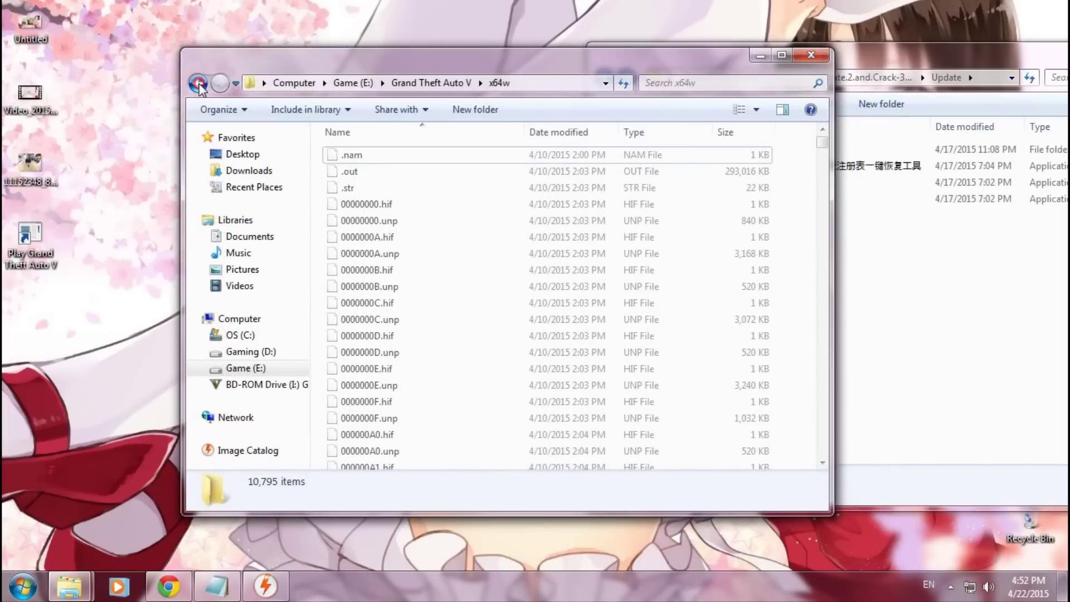
{"action": "left_click", "coordinate": [198, 82]}
Copy all four items from the Update folder into the Grand Theft Auto V folder on Game (E:).
{"action": "left_click", "coordinate": [903, 262]}
{"action": "left_click_drag", "start_coordinate": [810, 279], "coordinate": [795, 148]}
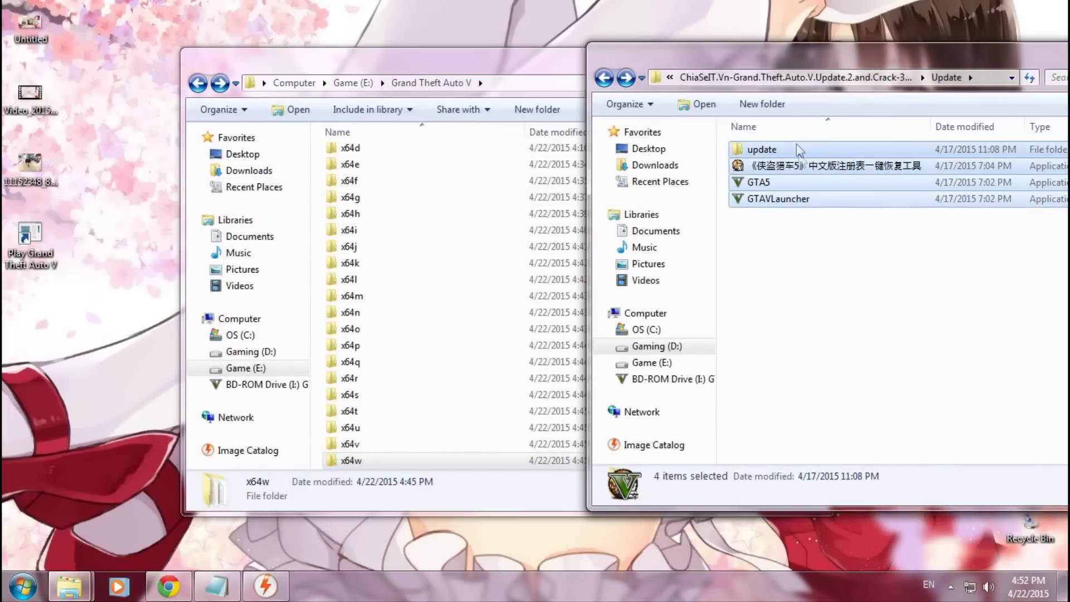
{"action": "left_click", "coordinate": [505, 89]}
{"action": "left_click_drag", "start_coordinate": [814, 339], "coordinate": [817, 434]}
{"action": "left_click", "coordinate": [892, 267]}
{"action": "left_click_drag", "start_coordinate": [867, 274], "coordinate": [824, 174]}
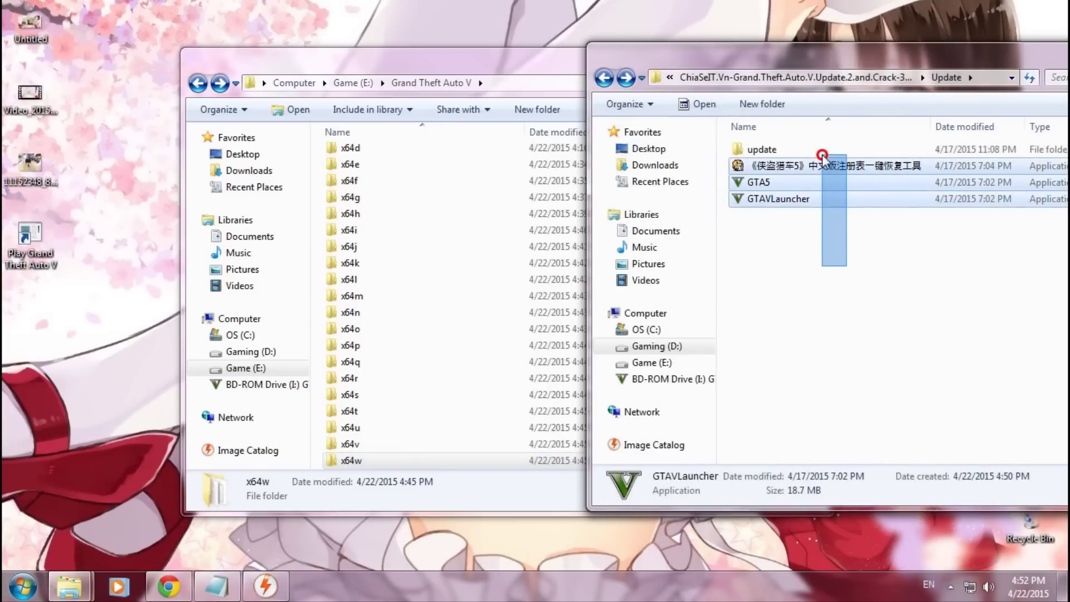
{"action": "left_click_drag", "start_coordinate": [799, 274], "coordinate": [788, 156]}
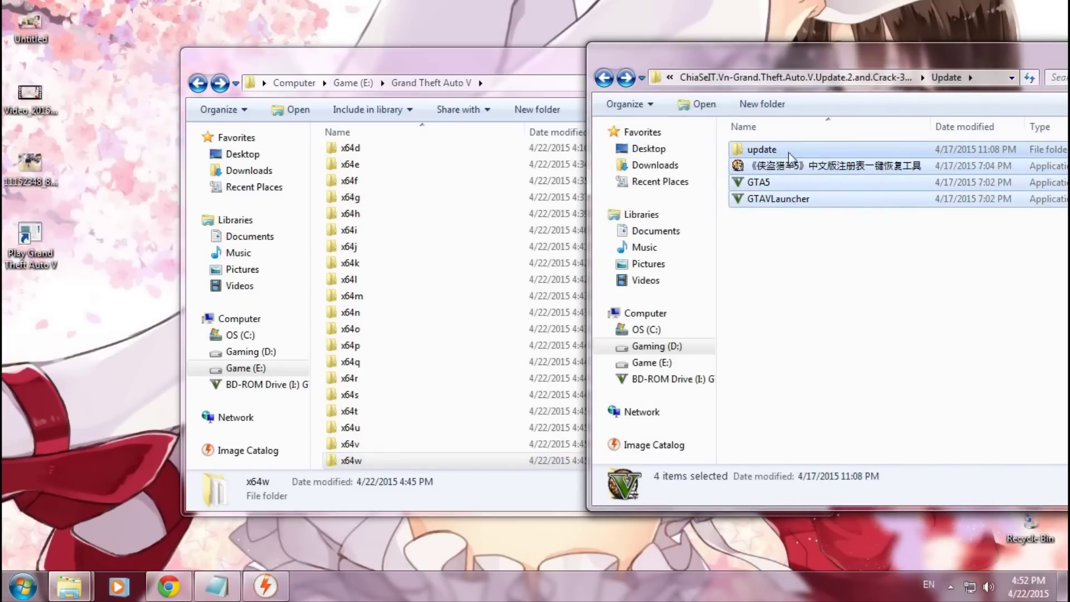
{"action": "right_click", "coordinate": [789, 156]}
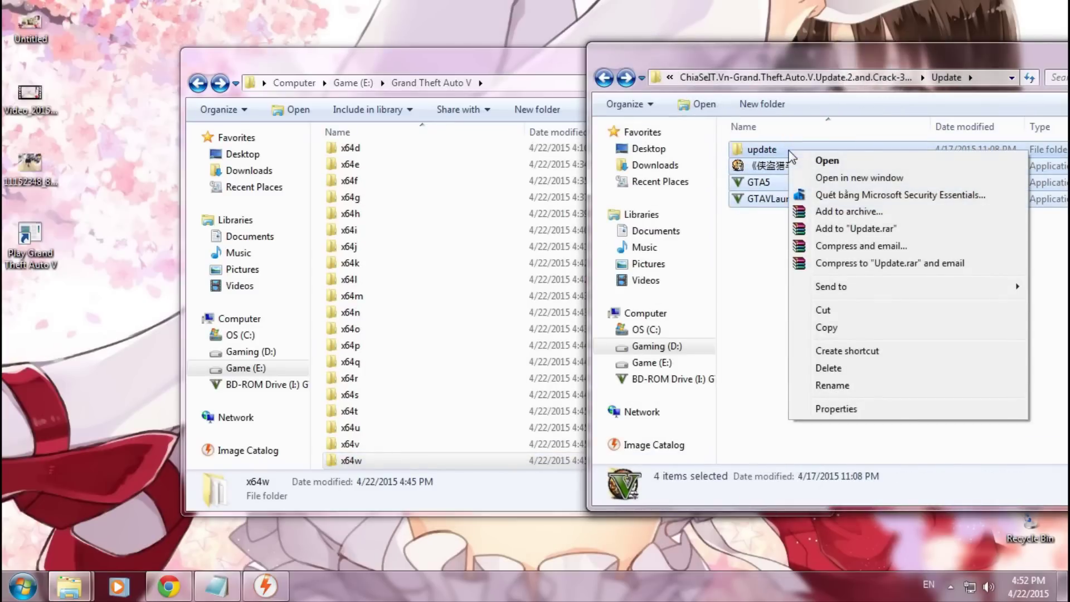
{"action": "left_click", "coordinate": [827, 327]}
{"action": "left_click", "coordinate": [492, 331]}
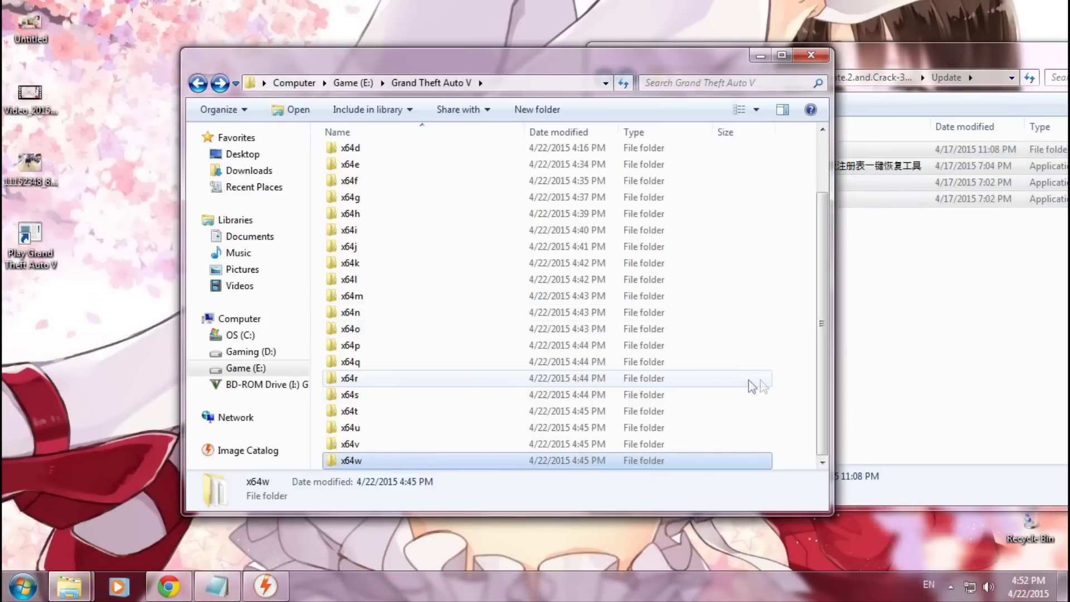
{"action": "left_click", "coordinate": [795, 381]}
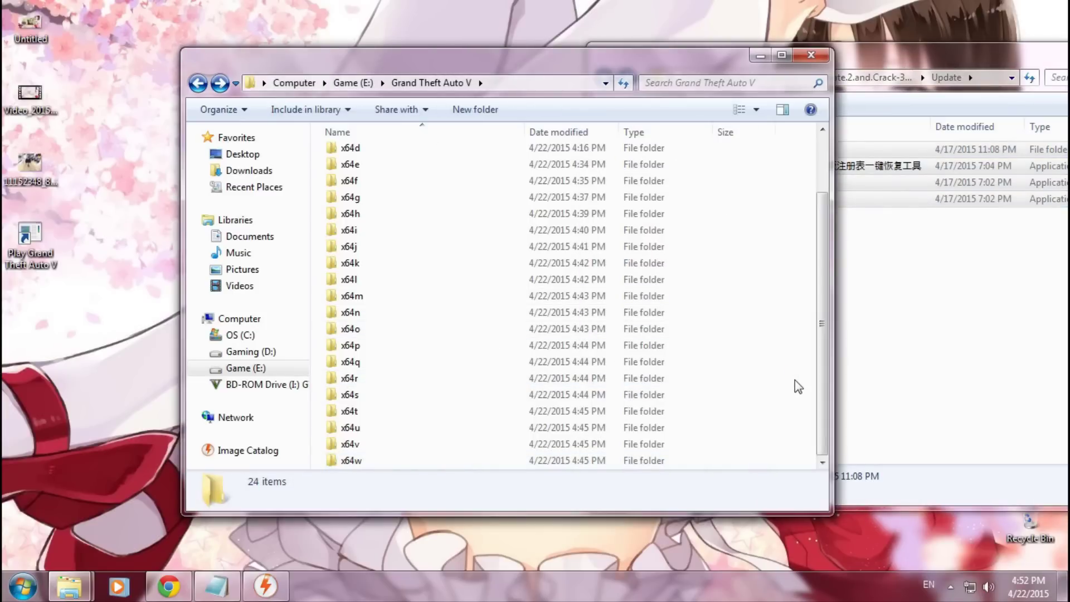
{"action": "key", "text": "ctrl+v"}
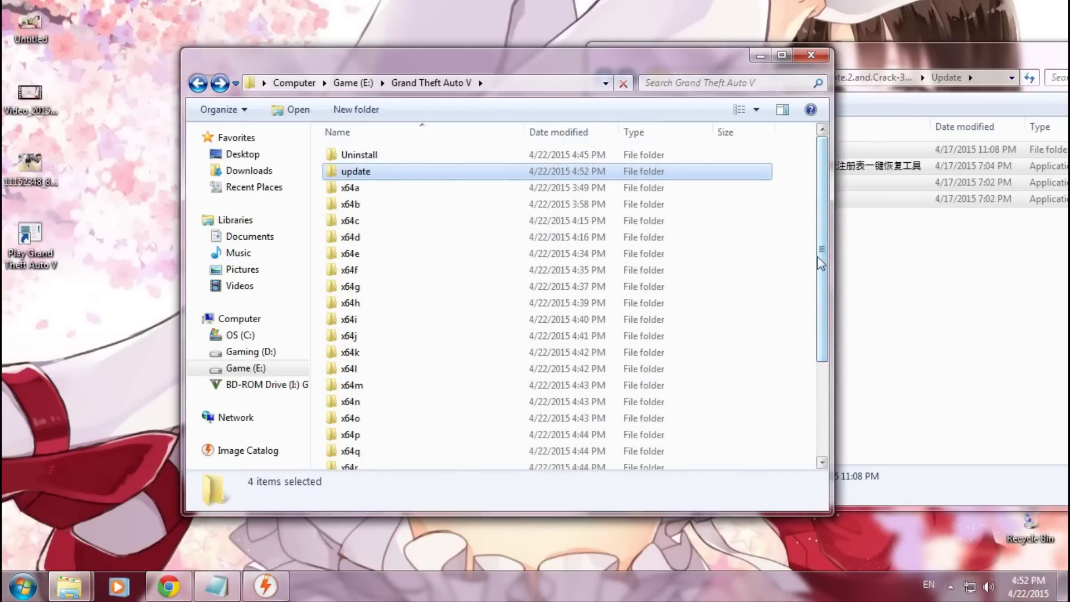
Find the copied files in the Grand Theft Auto V folder and select GTAVLauncher.
{"action": "scroll", "coordinate": [824, 317], "scroll_direction": "down", "scroll_amount": 3}
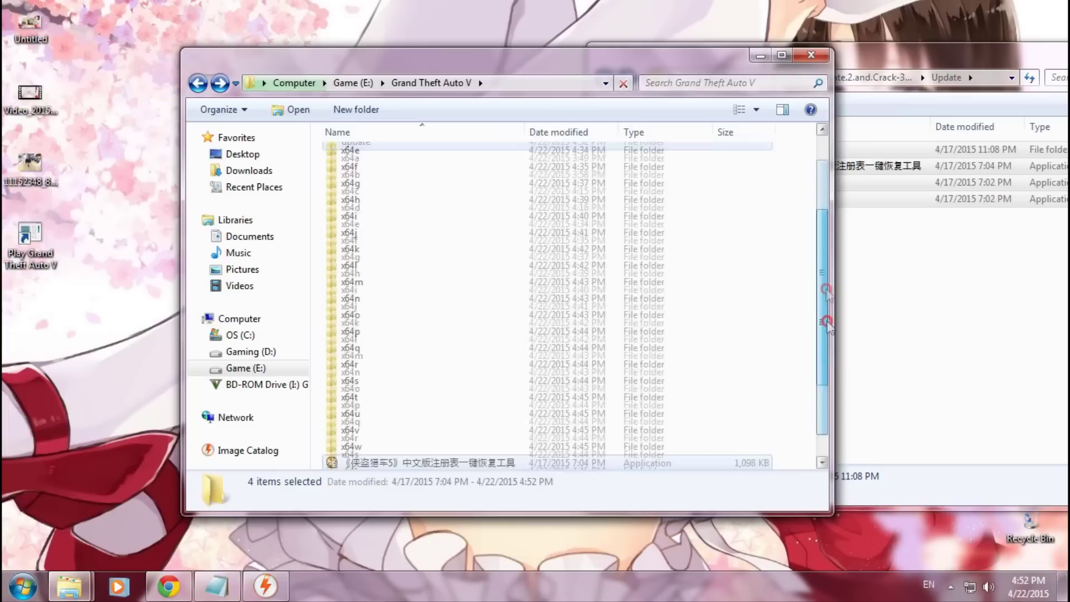
{"action": "left_click", "coordinate": [787, 379]}
{"action": "left_click", "coordinate": [367, 462]}
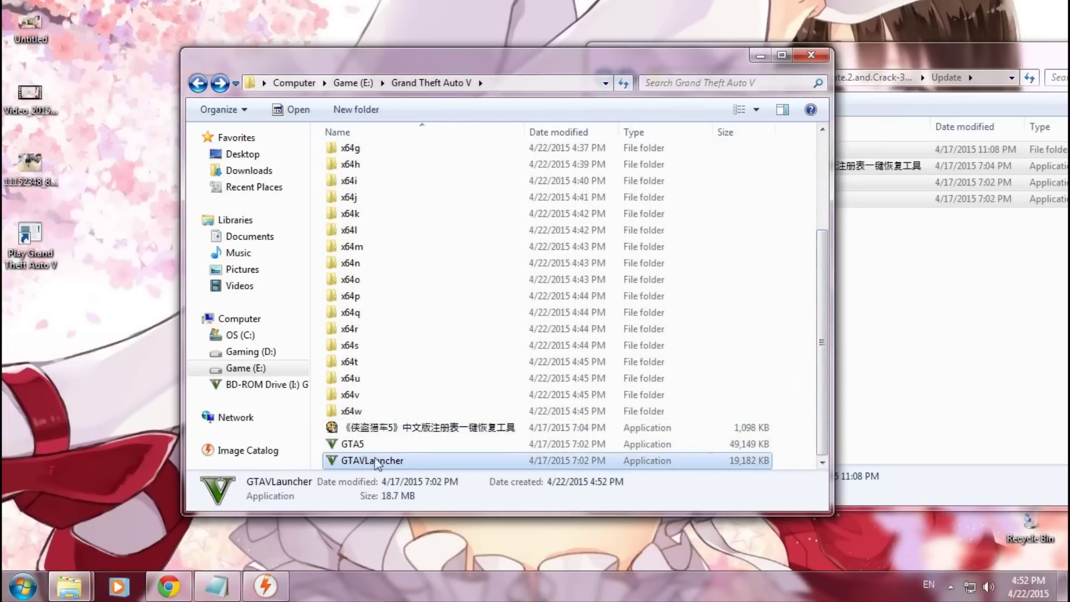
Switch to Notepad and add the line "ok xong rồi ... các bạn nhấn gtaiv lauch để vào game nhé".
{"action": "left_click", "coordinate": [950, 586]}
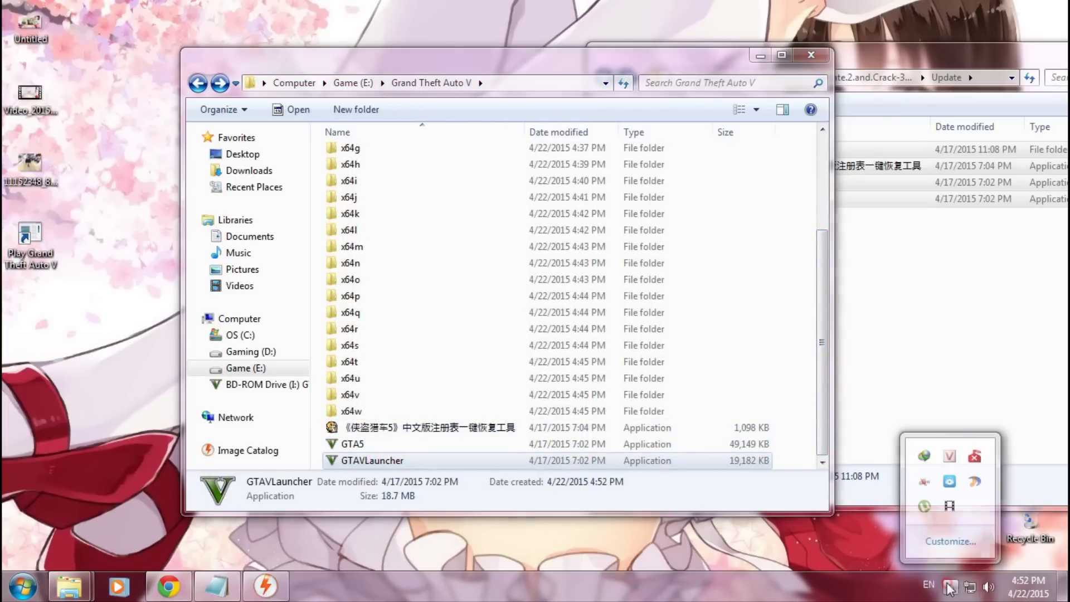
{"action": "left_click", "coordinate": [233, 596]}
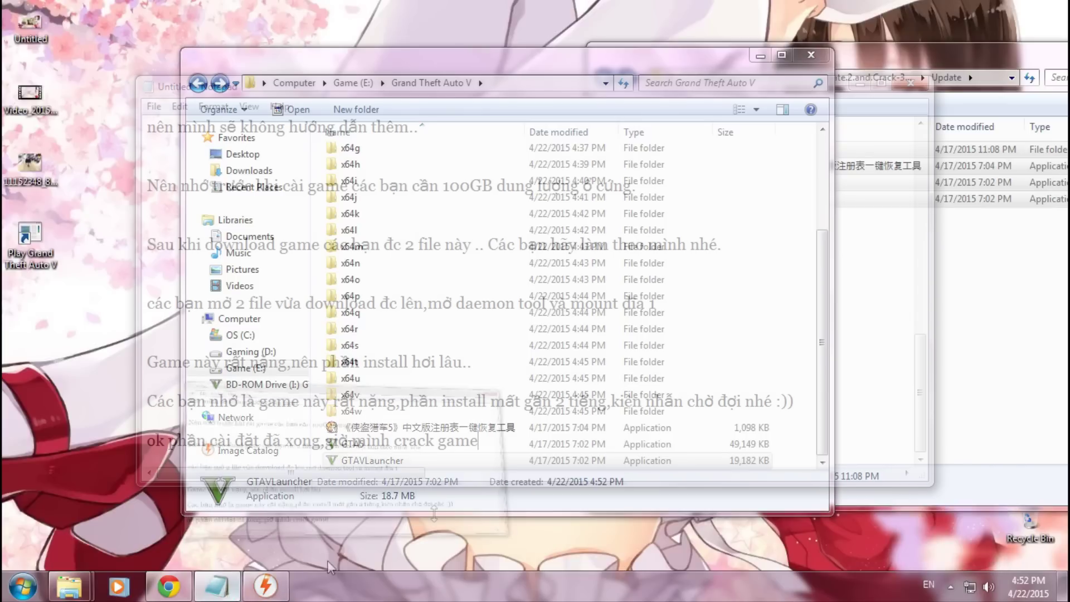
{"action": "key", "text": "Return"}
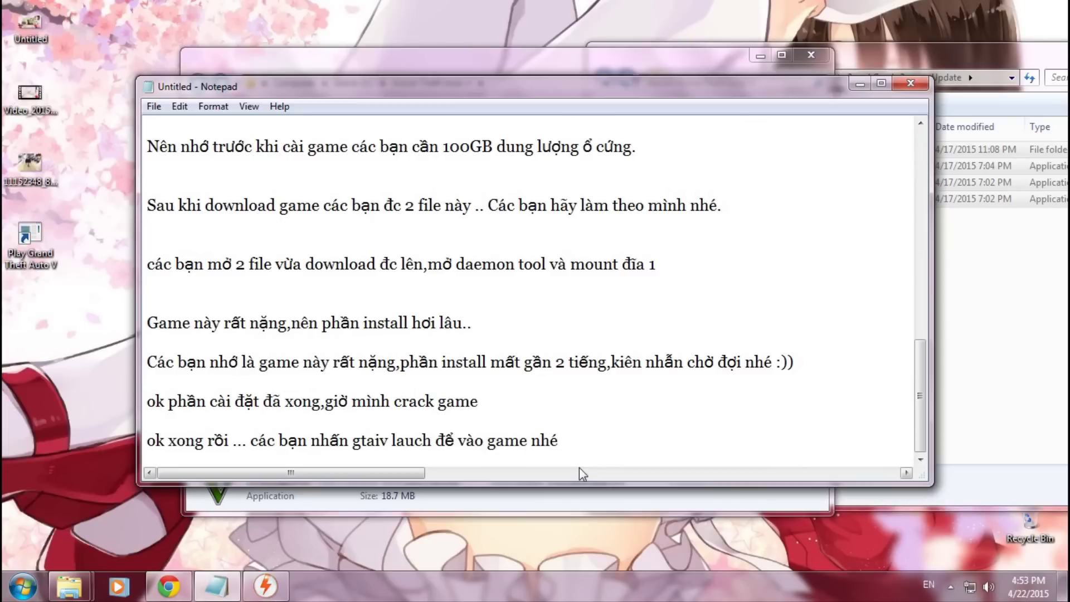
Start a new paragraph below with "nếu các bạn thấy video hay hãy like vs sub cho mình,cần".
{"action": "key", "text": "Return"}
{"action": "key", "text": "Return"}
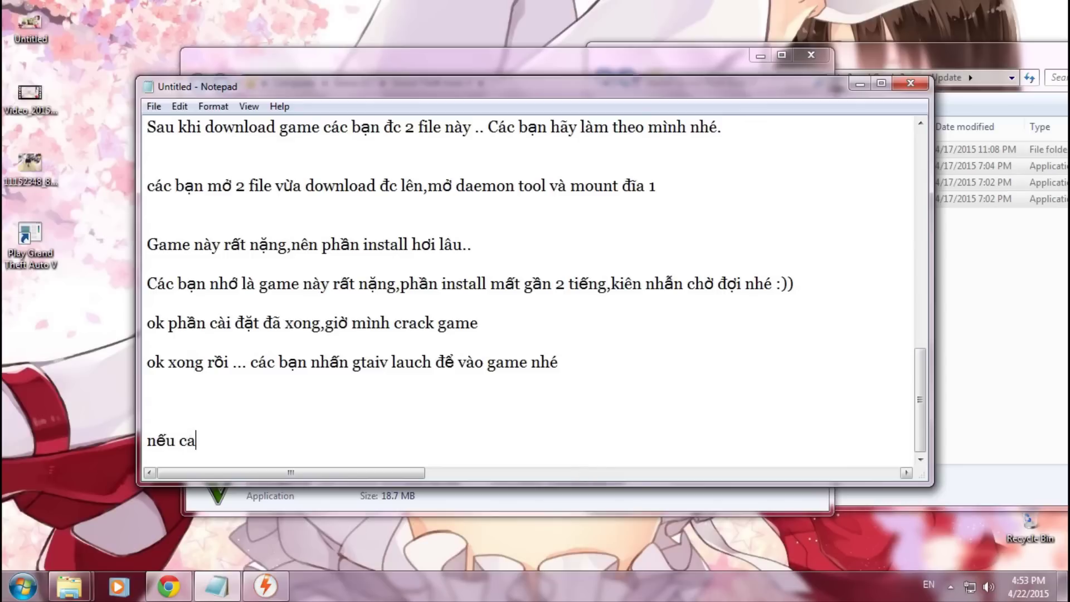
{"action": "type", "text": "nếu các bạn thấy"}
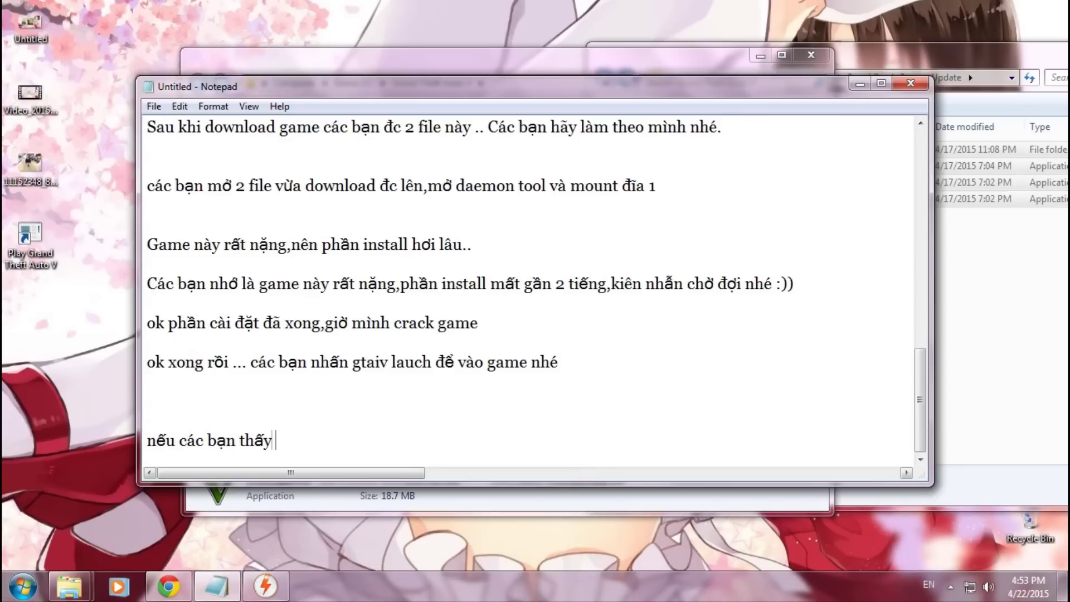
{"action": "type", "text": "hay"}
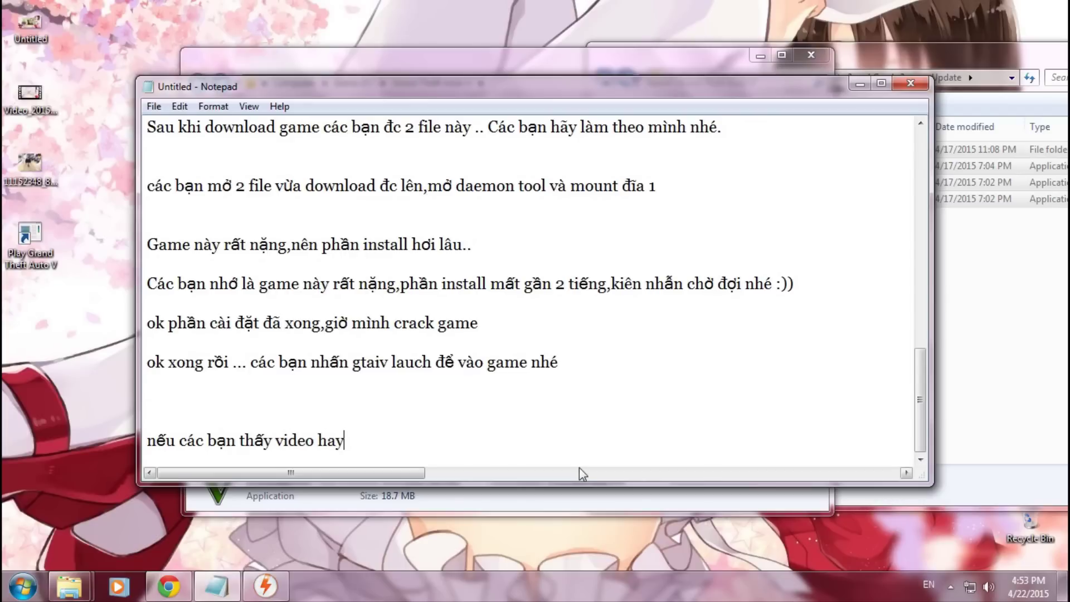
{"action": "type", "text": " hay hãy like vs"}
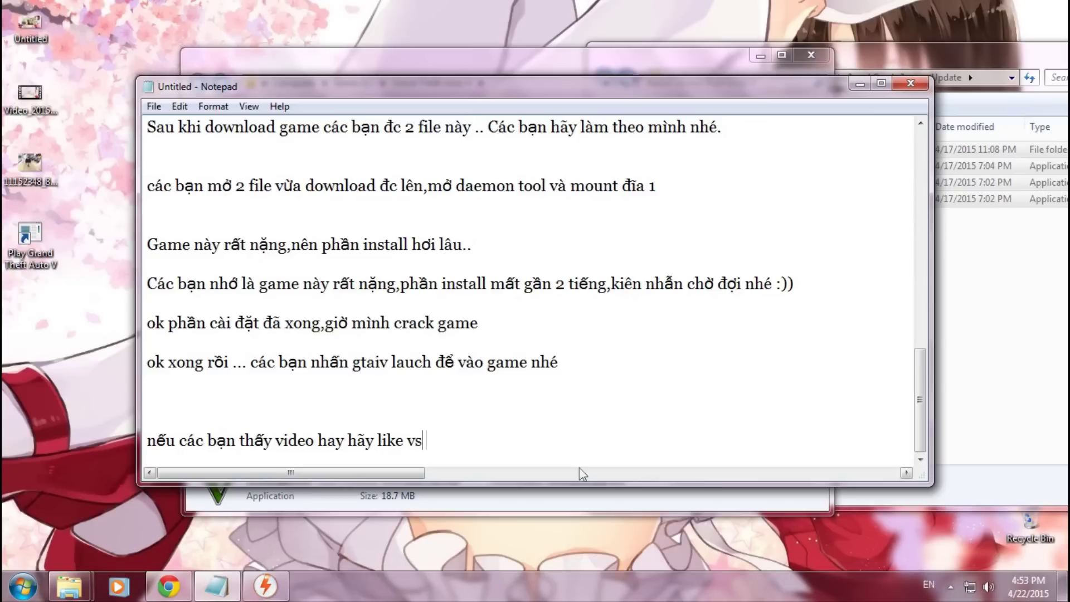
{"action": "type", "text": " sub cho"}
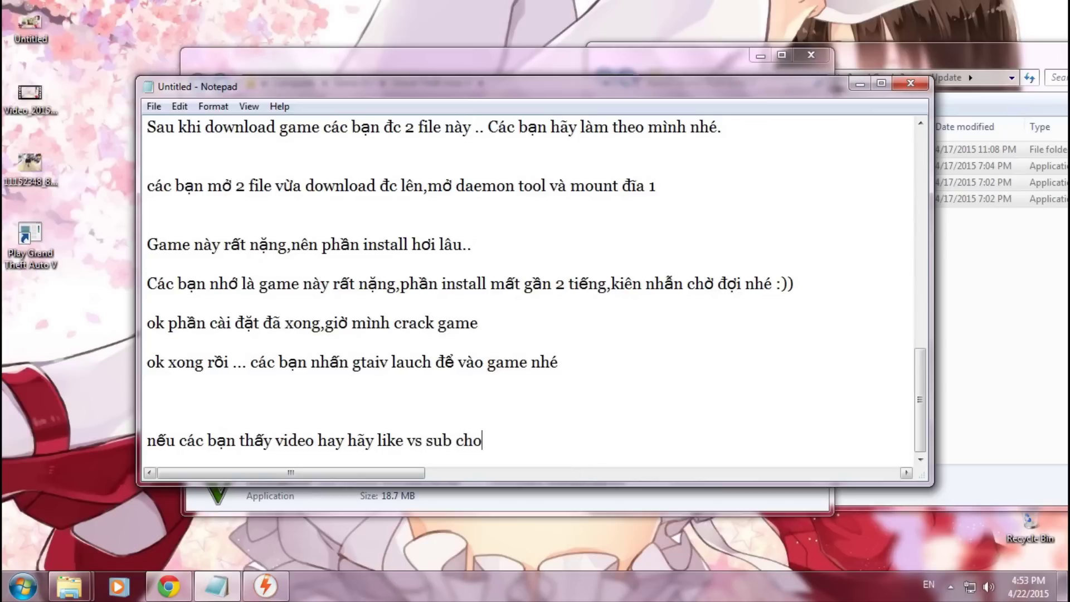
{"action": "type", "text": " mình,cần"}
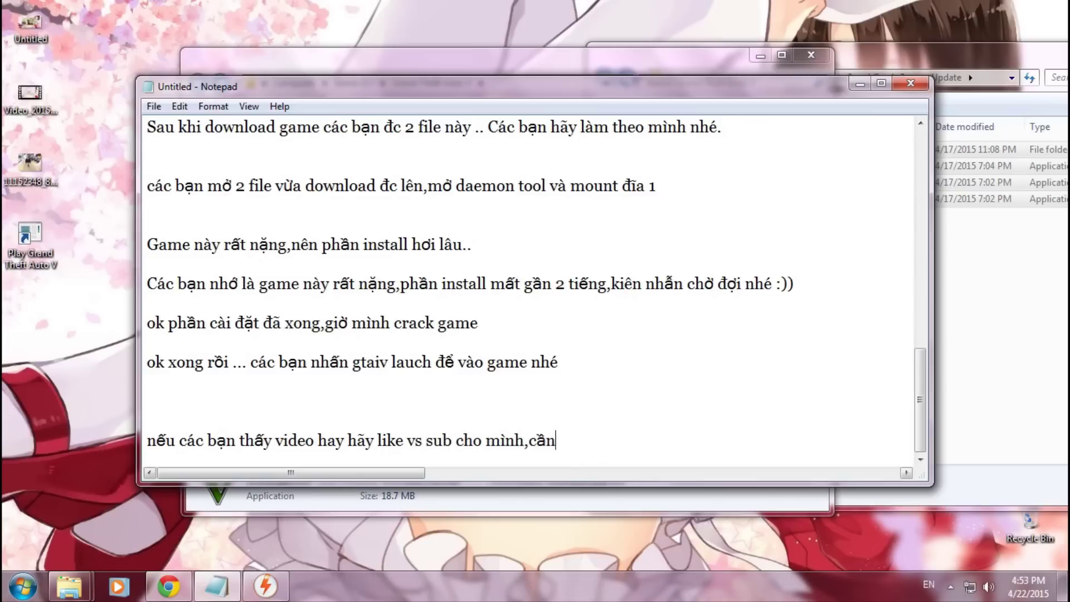
Continue the closing paragraph with "hỏi gì cứ cmt phía dưới video,để mình tra".
{"action": "type", "text": " hỏi gì cứ c"}
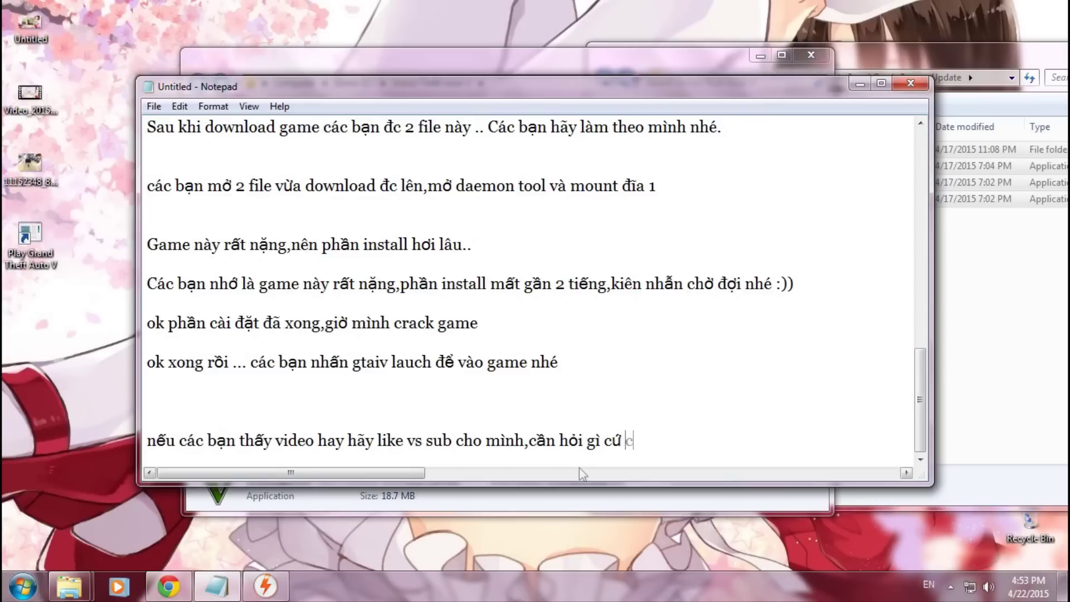
{"action": "type", "text": "mt phi"}
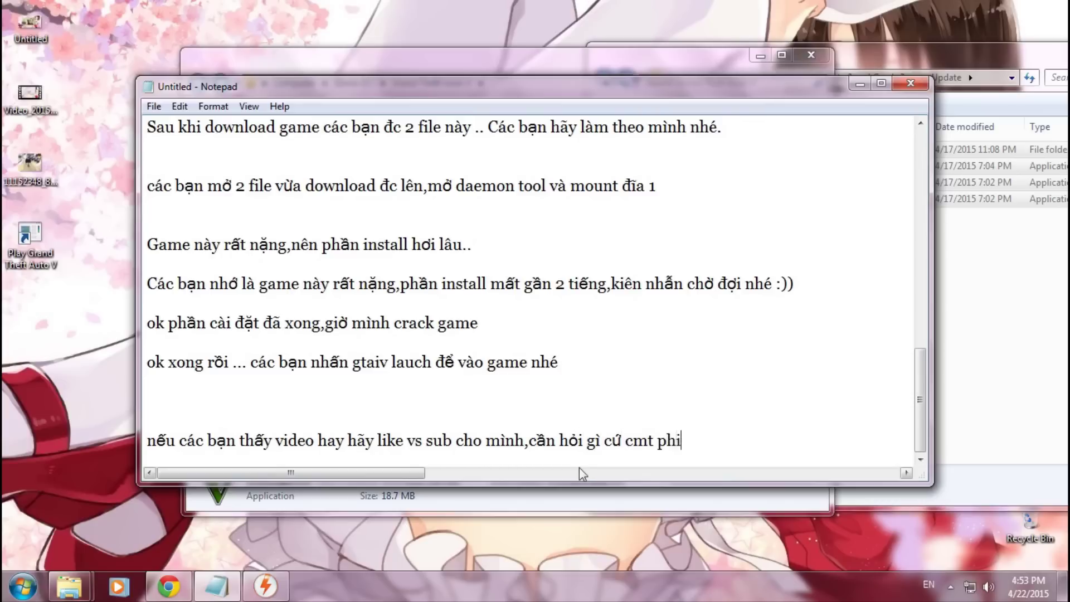
{"action": "key", "text": "BackSpace"}
{"action": "type", "text": "ía dươ"}
{"action": "type", "text": "i video"}
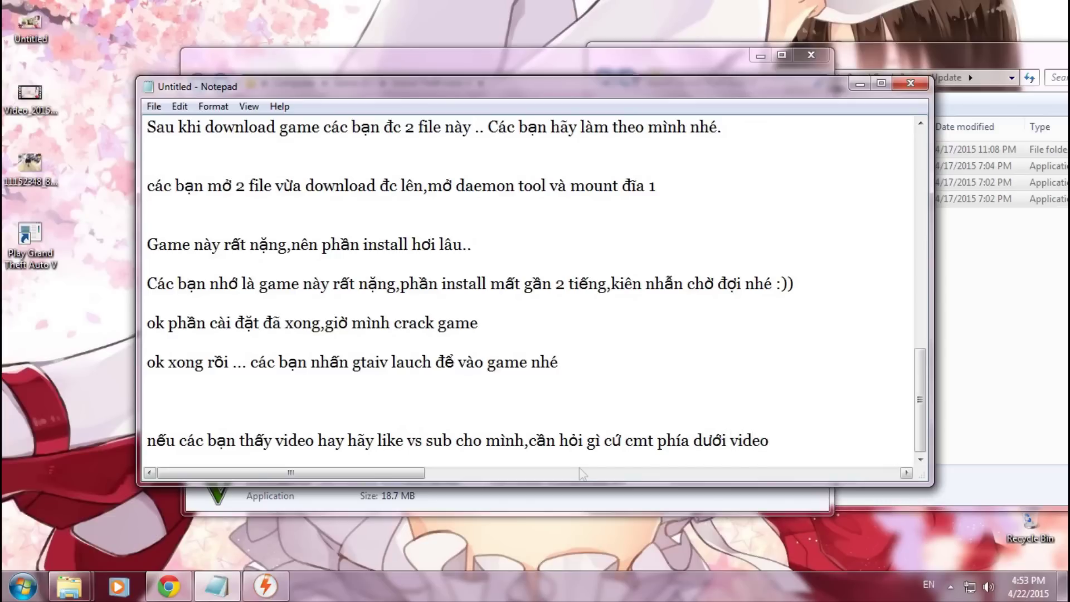
{"action": "type", "text": ",đê"}
{"action": "key", "text": "BackSpace"}
{"action": "type", "text": "ể mình tra"}
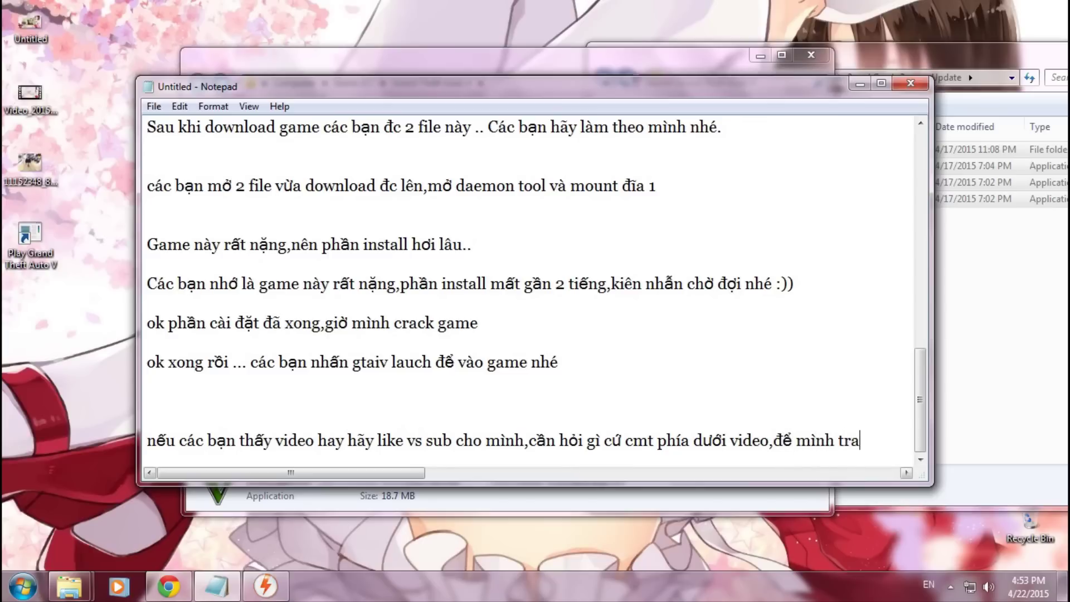